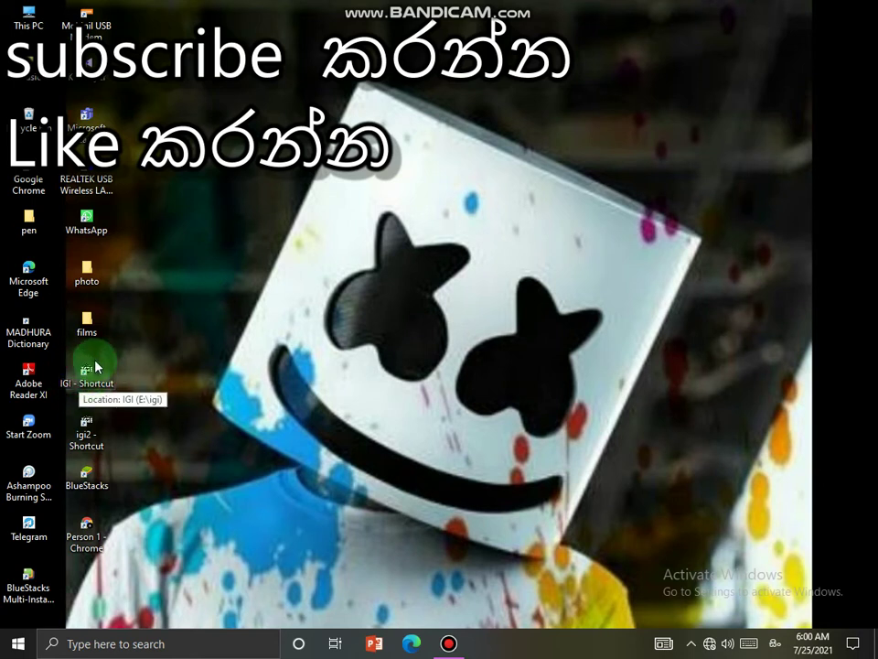
Open the file location of the IGI shortcut on the desktop.
click(96, 368)
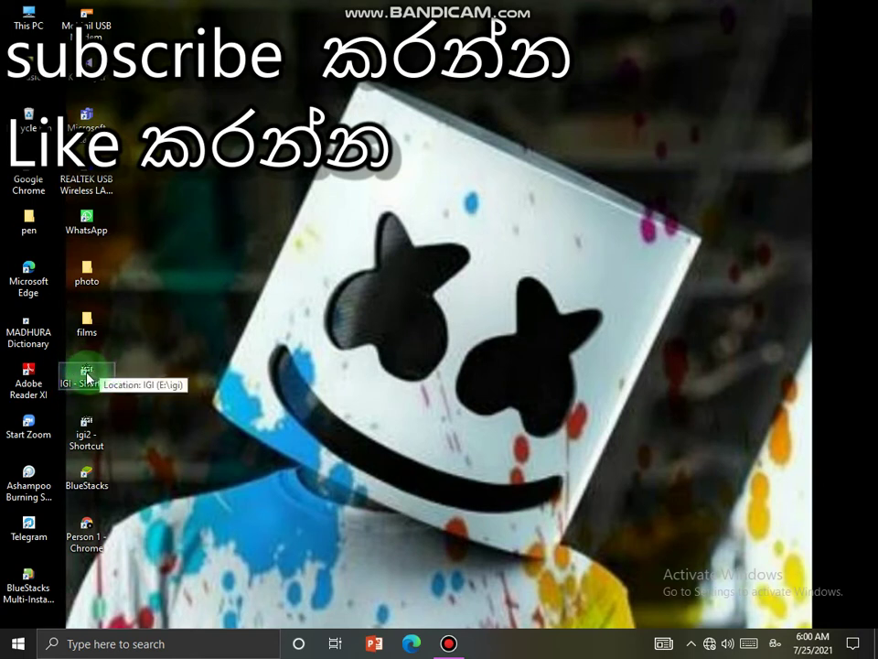
double_click(86, 373)
right_click(82, 373)
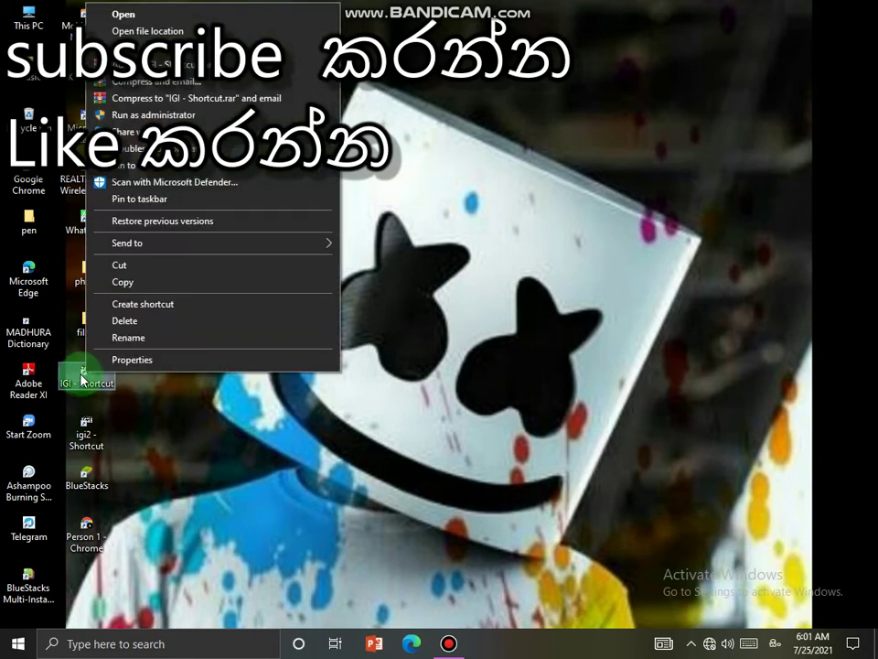
click(128, 32)
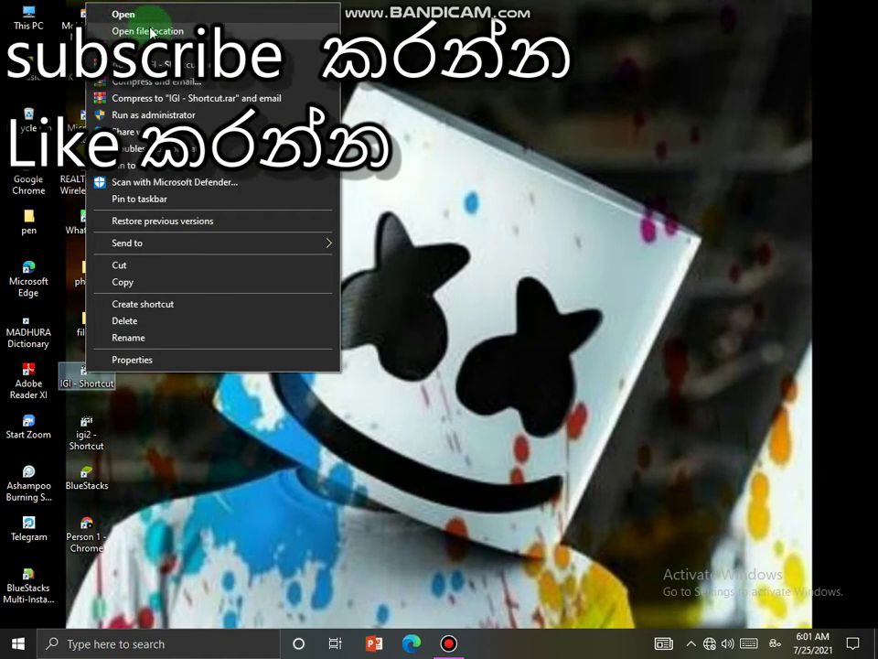
click(146, 31)
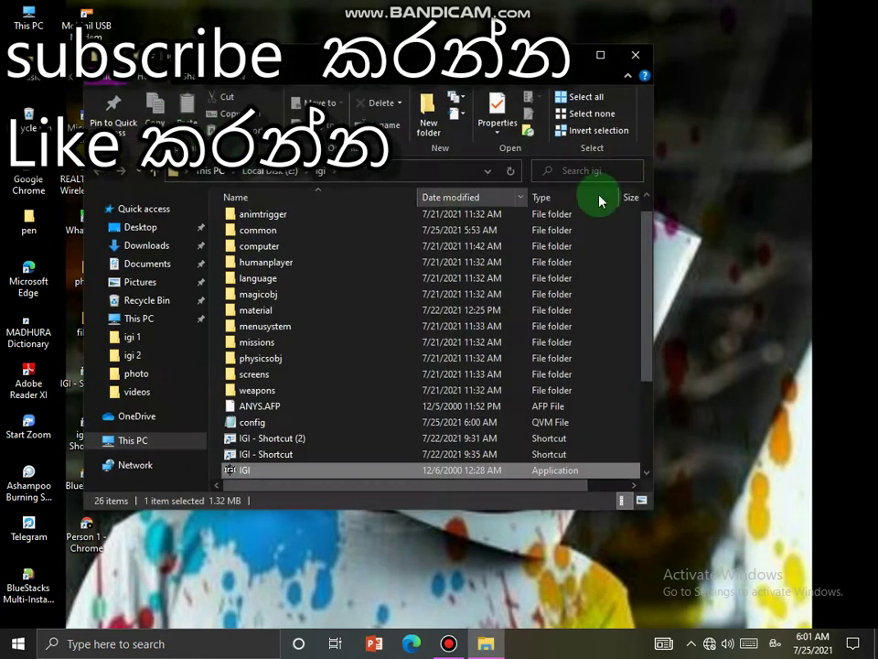
Maximize the igi folder window and open its common subfolder.
right_click(722, 89)
click(739, 127)
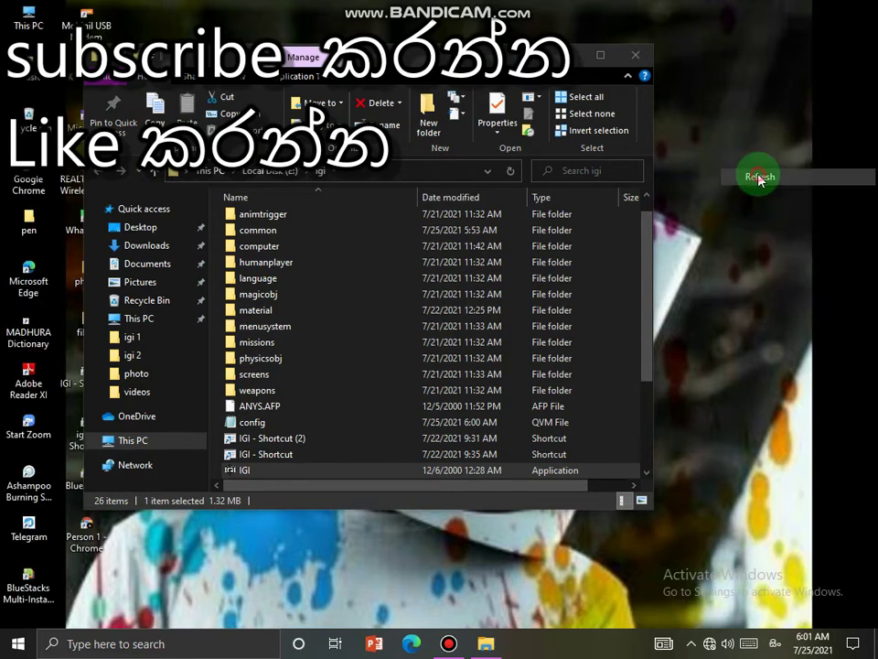
scroll(283, 309, down, 3)
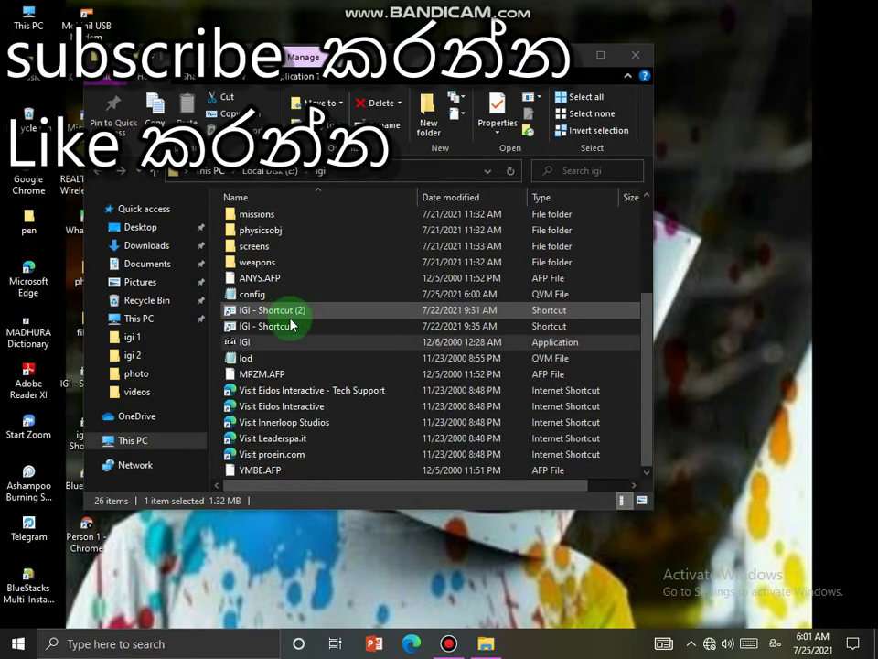
click(597, 56)
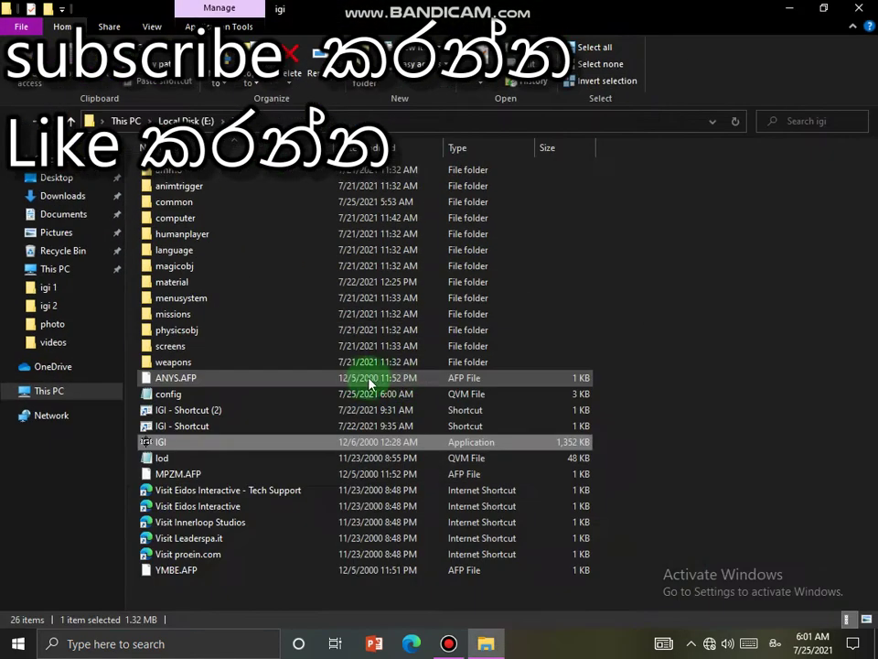
double_click(172, 202)
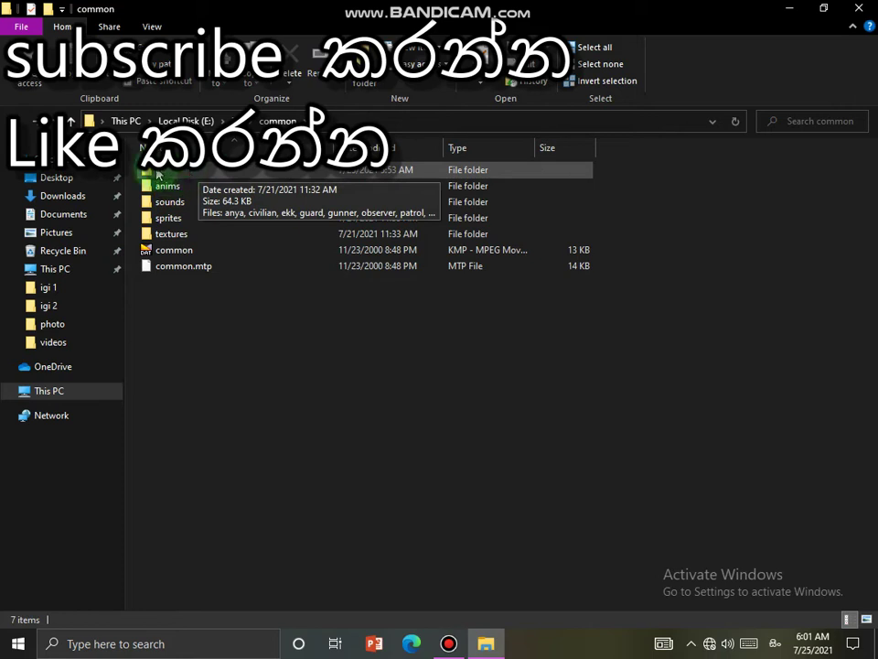
Duplicate the ai folder inside the common folder.
click(187, 175)
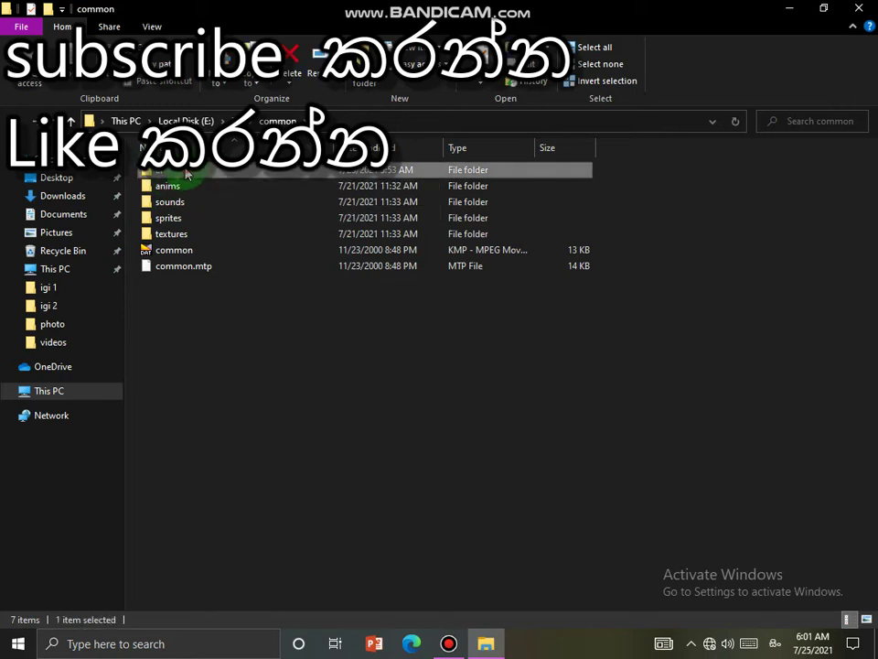
click(187, 173)
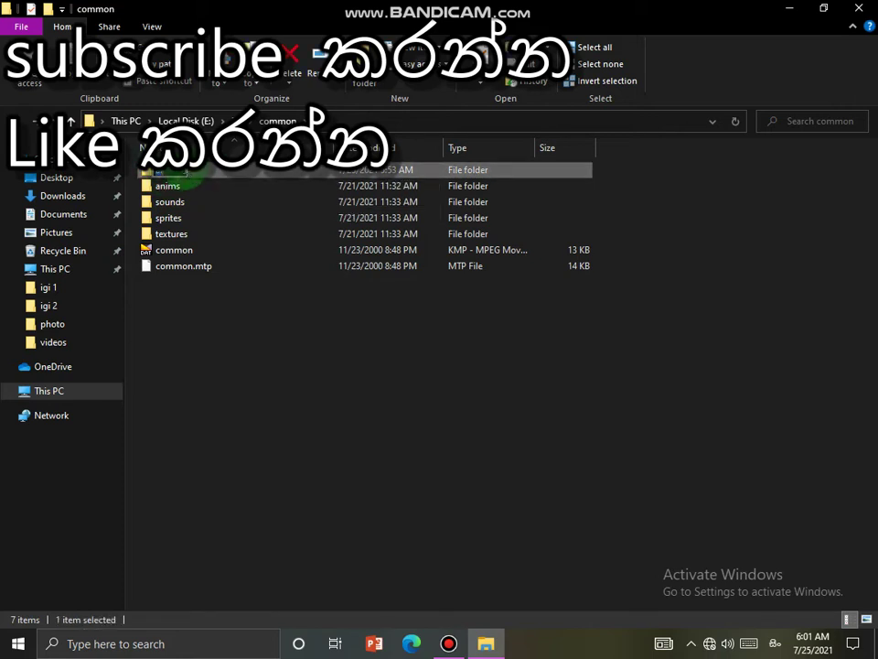
right_click(205, 172)
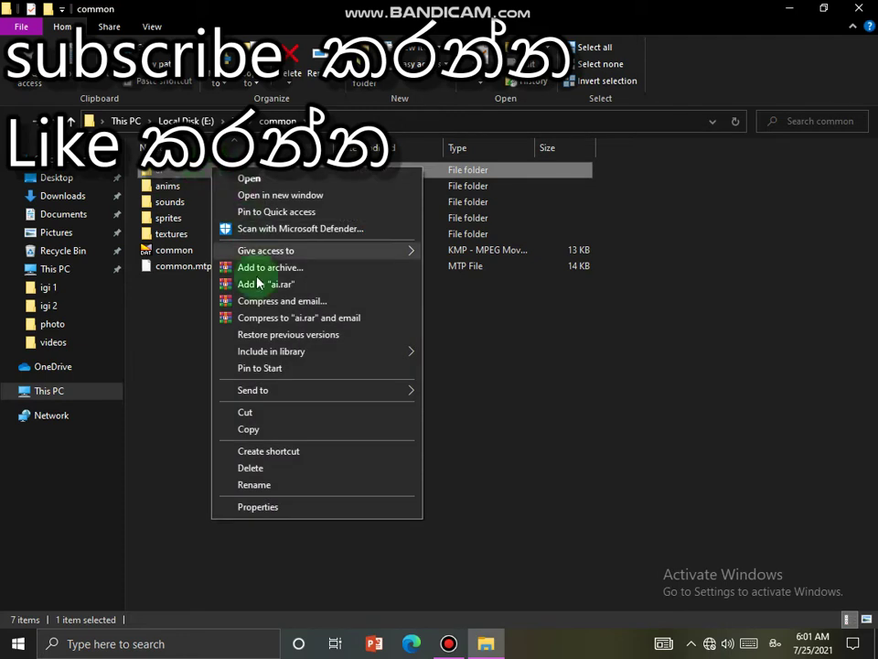
click(247, 429)
right_click(174, 333)
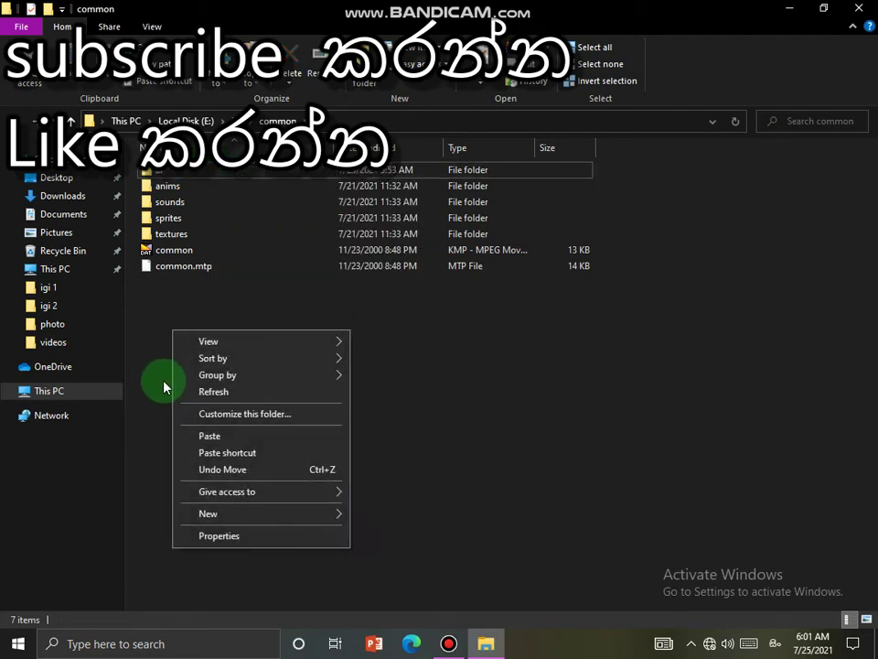
click(211, 435)
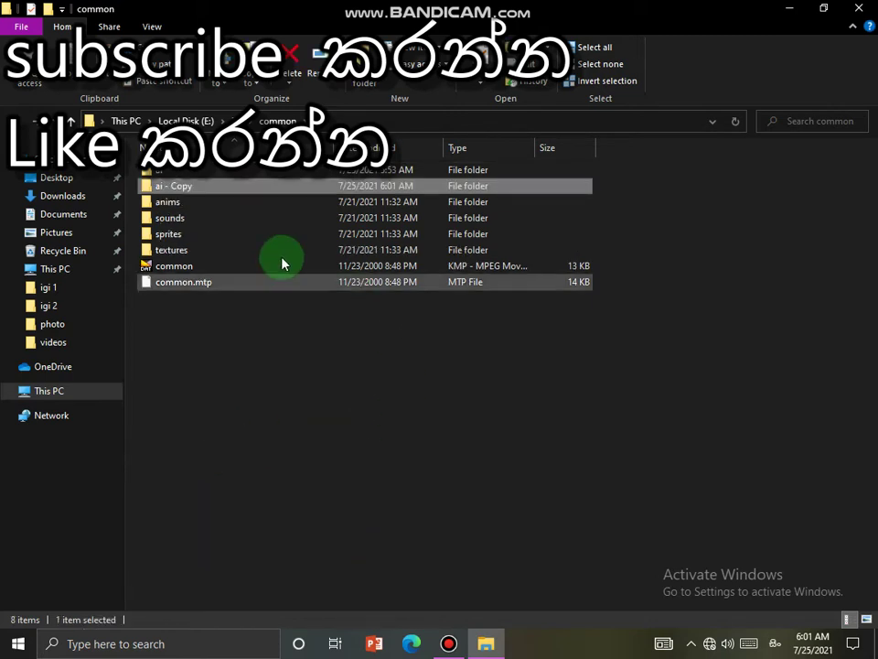
Look inside the original ai folder, then return to common and delete the duplicate "ai - Copy" folder.
double_click(190, 171)
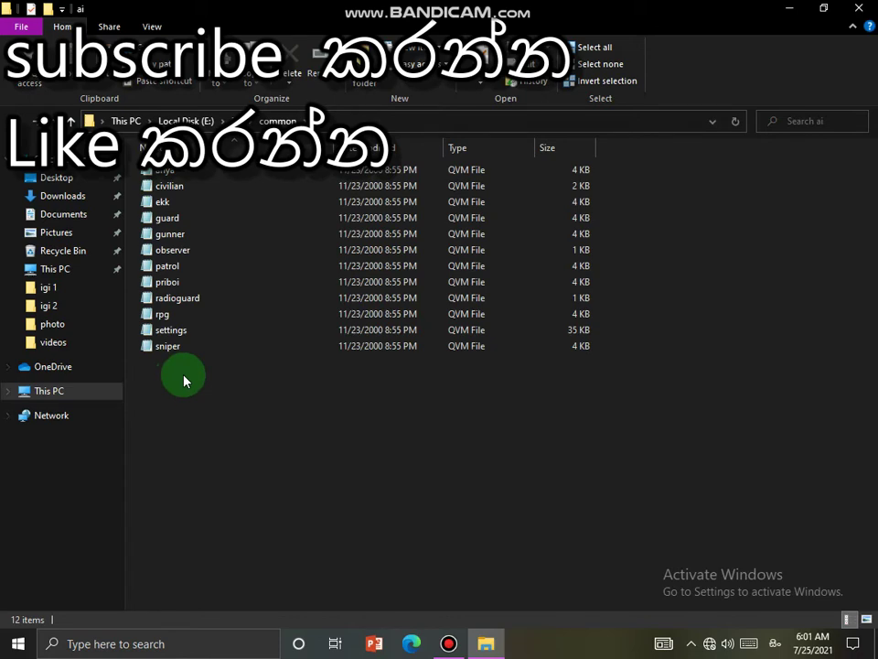
click(14, 120)
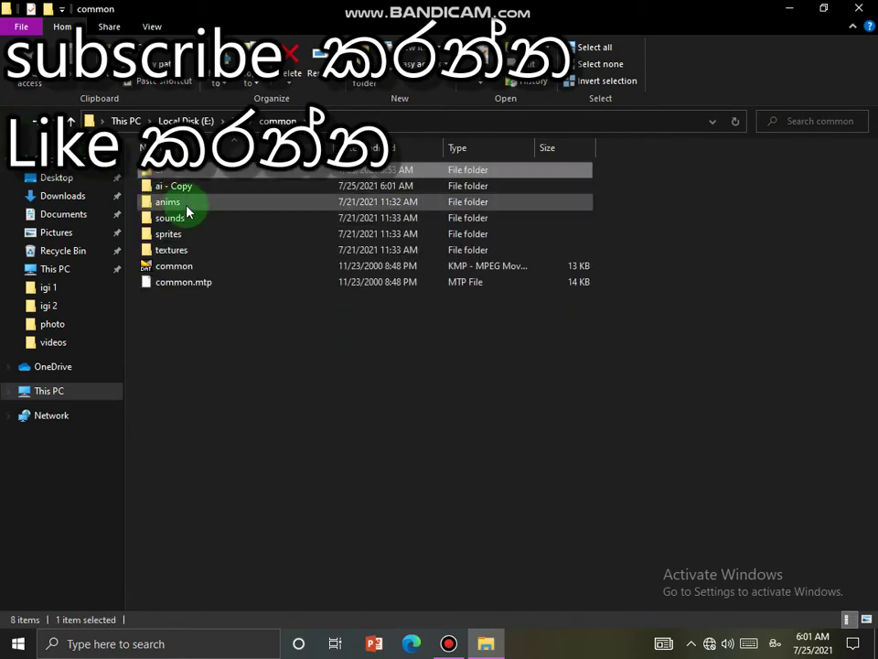
right_click(190, 190)
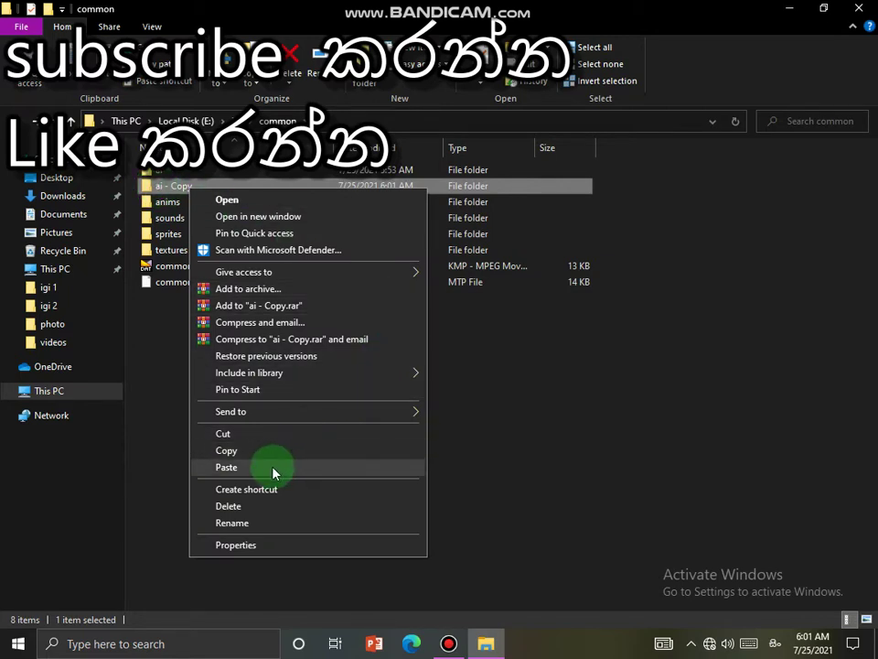
click(240, 506)
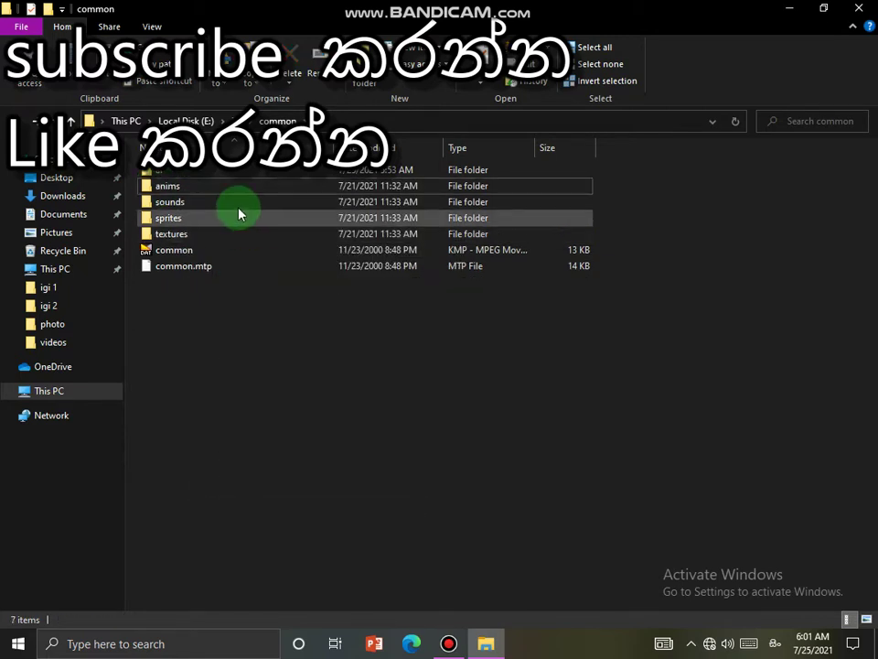
Back up the ai folder by copying it from the common folder to the desktop.
right_click(207, 170)
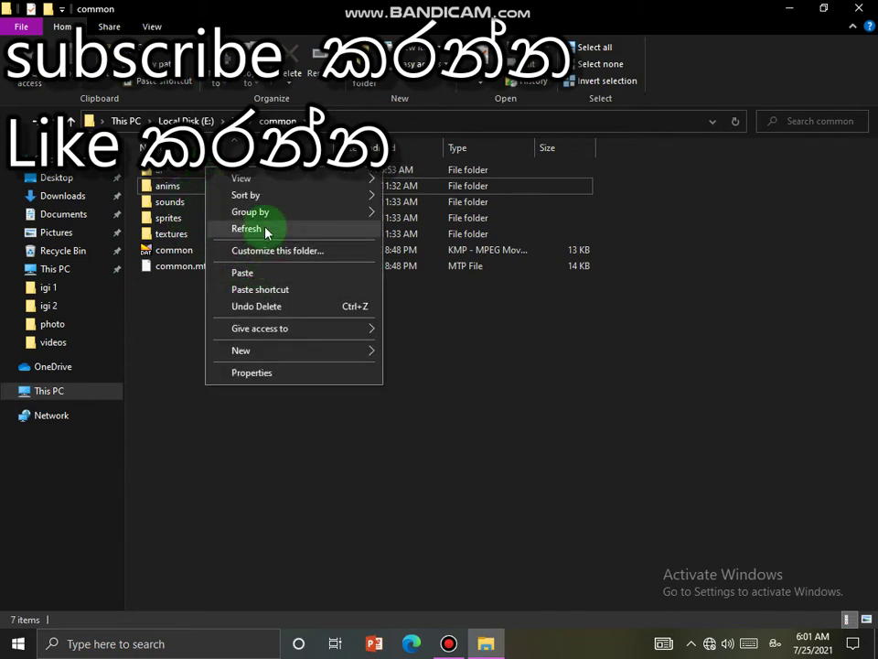
right_click(160, 175)
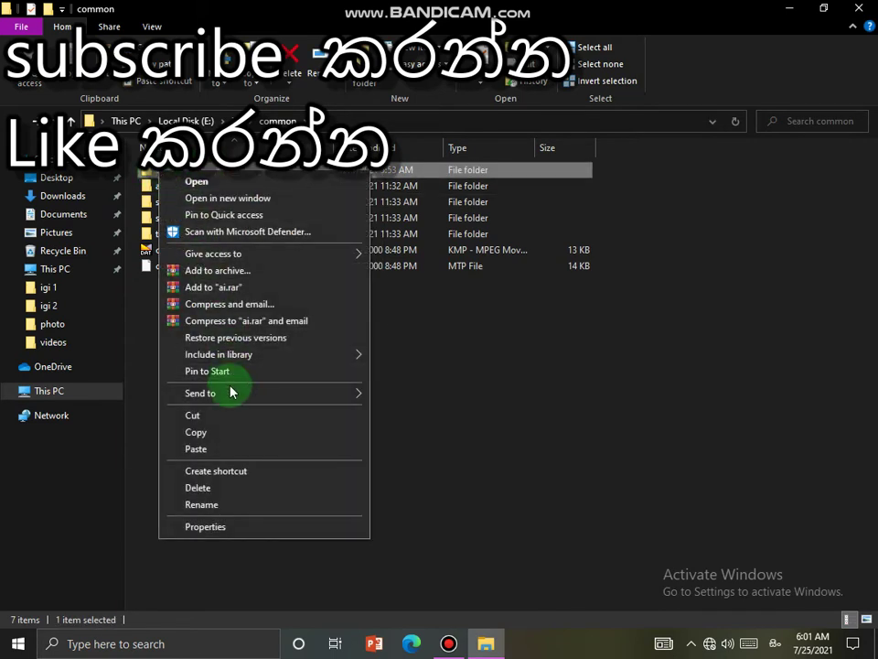
click(215, 431)
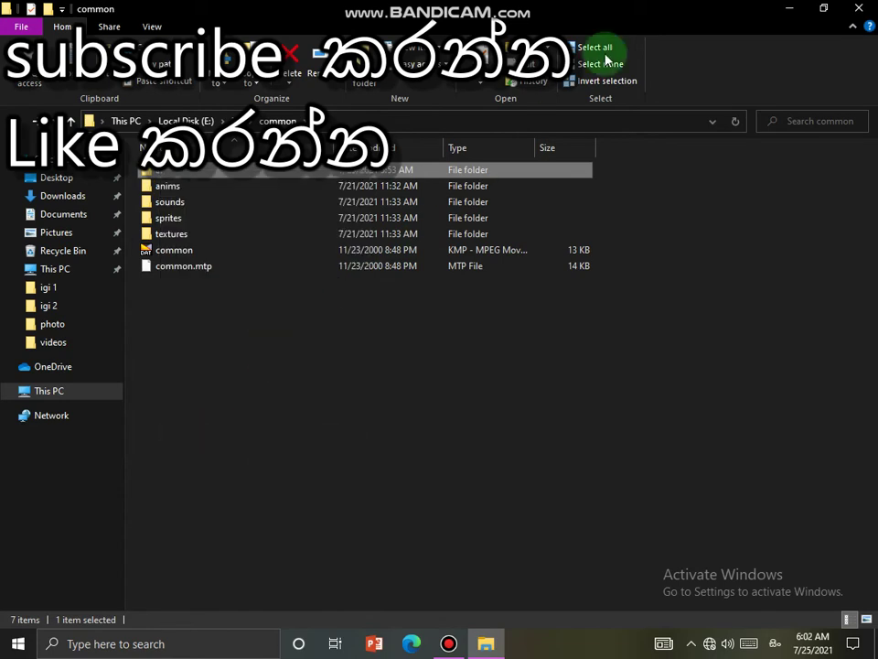
click(819, 9)
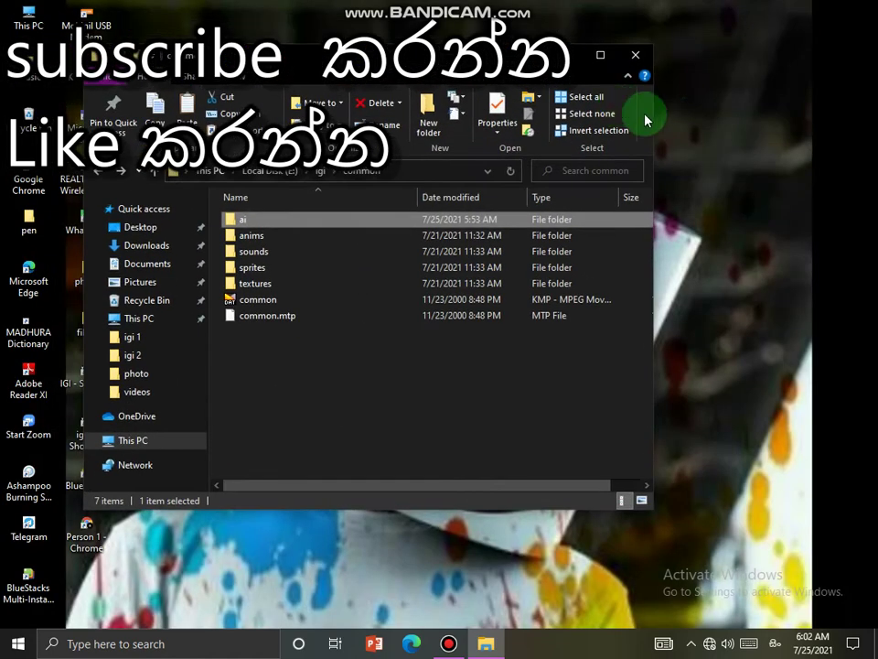
right_click(719, 112)
click(755, 183)
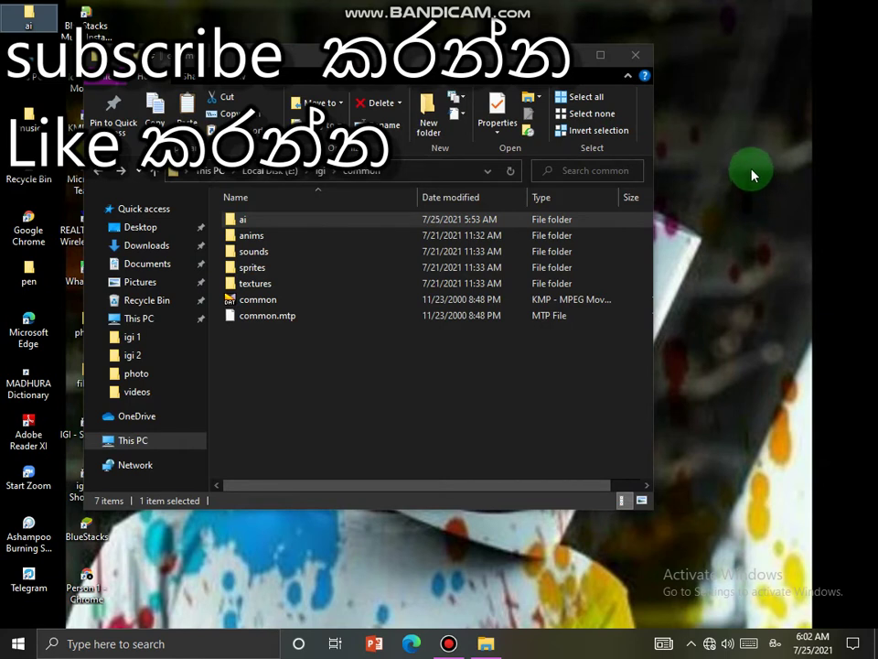
Delete all the QVM files inside the ai folder of the game's common directory.
double_click(253, 222)
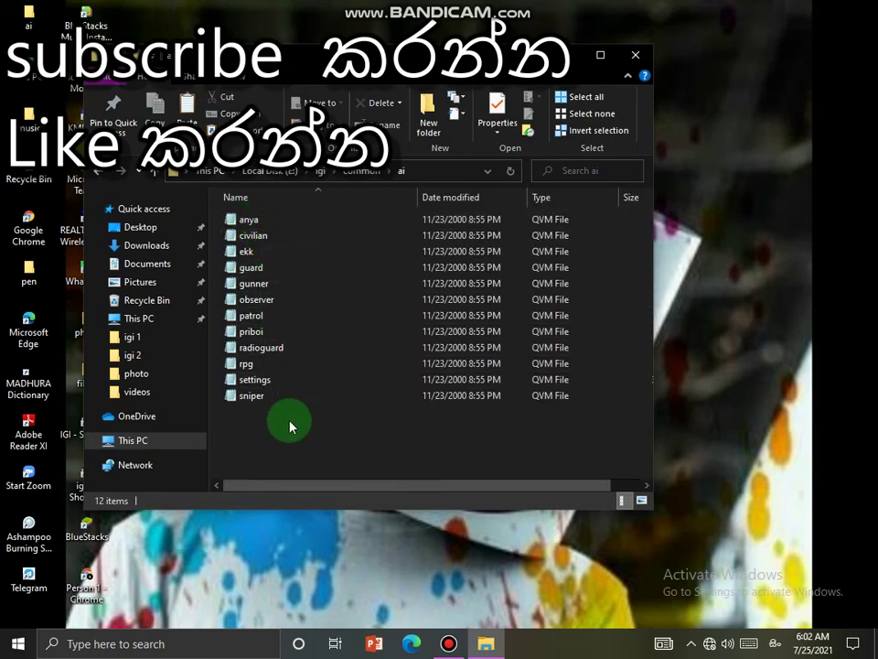
click(289, 395)
drag(295, 350, 306, 225)
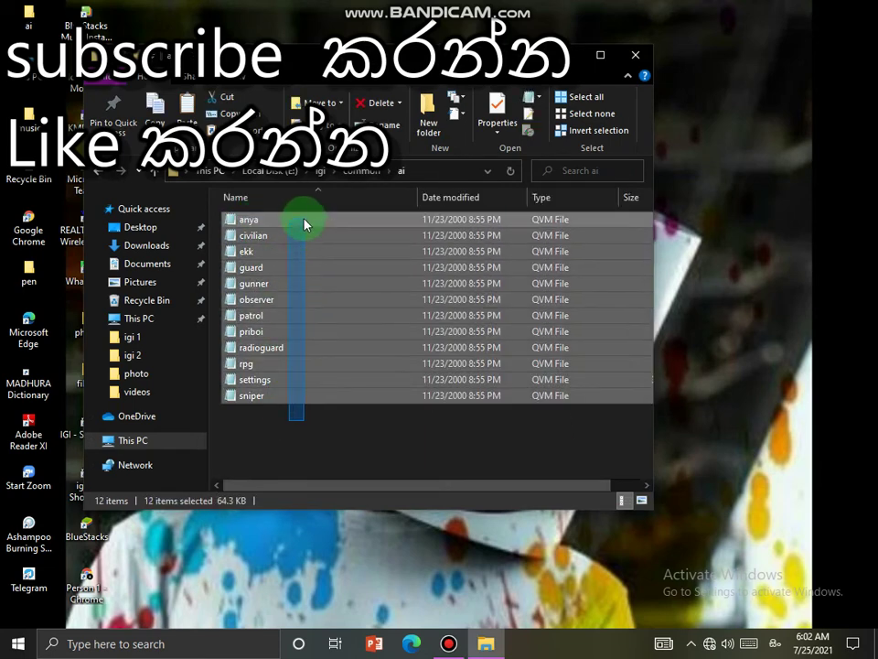
right_click(305, 224)
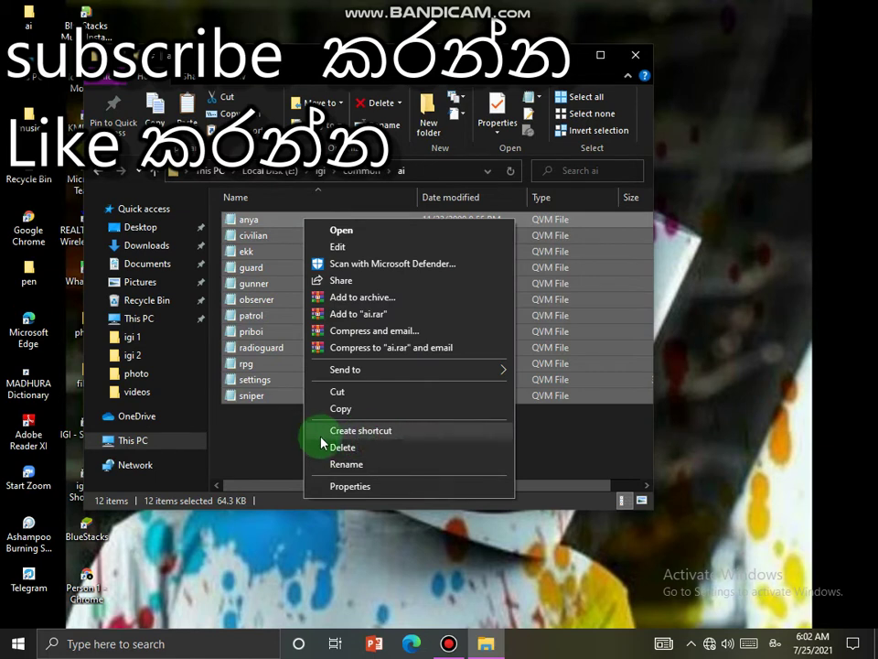
click(343, 448)
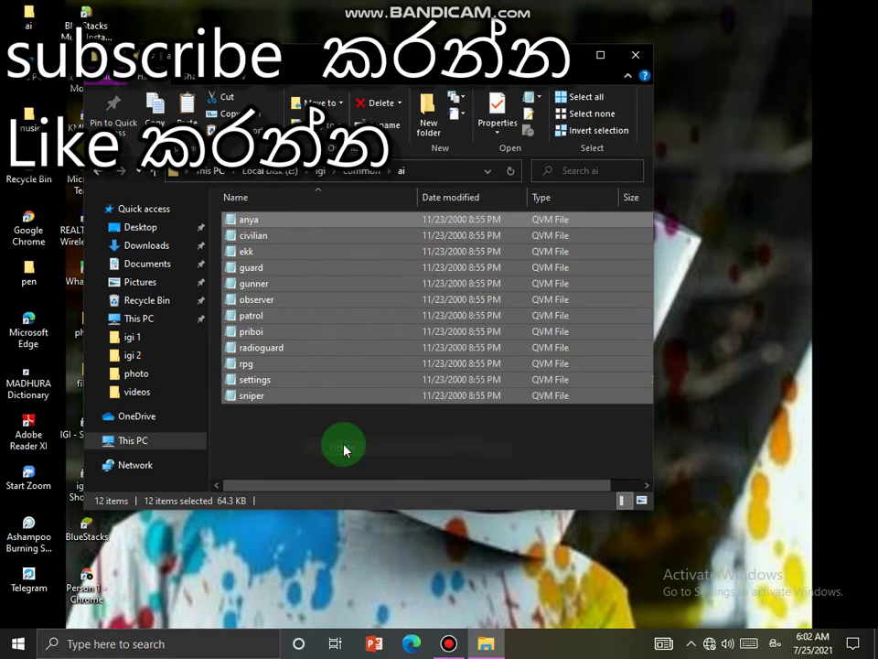
Recheck the contents of the ai folder, return to the igi folder and snap its window to the right half of the desktop.
click(96, 172)
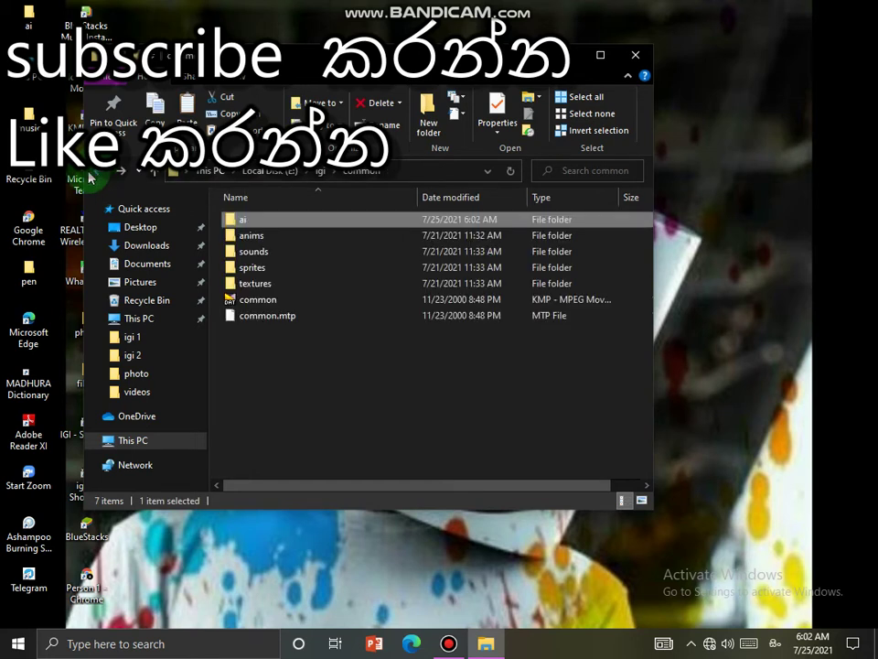
double_click(265, 220)
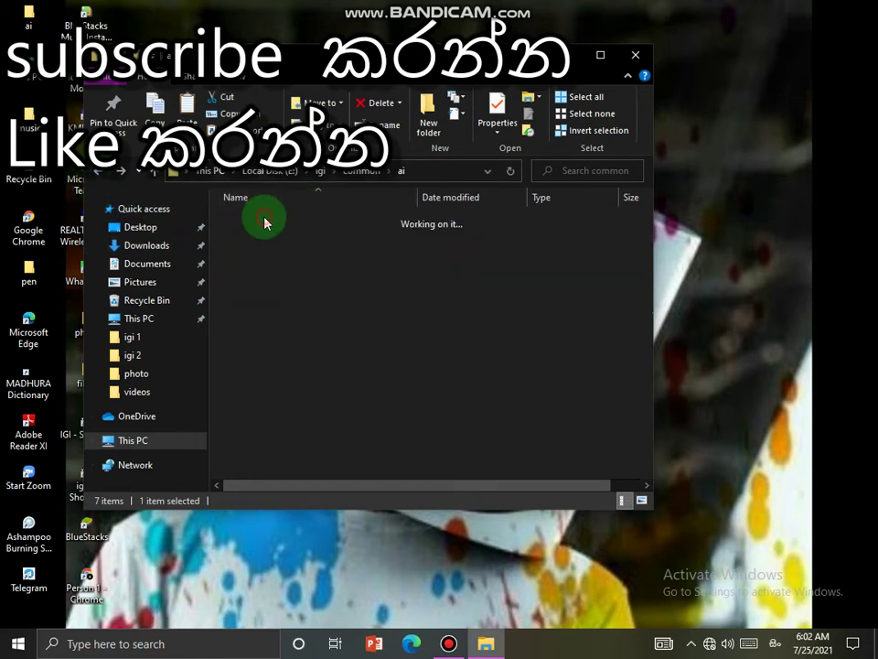
click(99, 173)
click(98, 173)
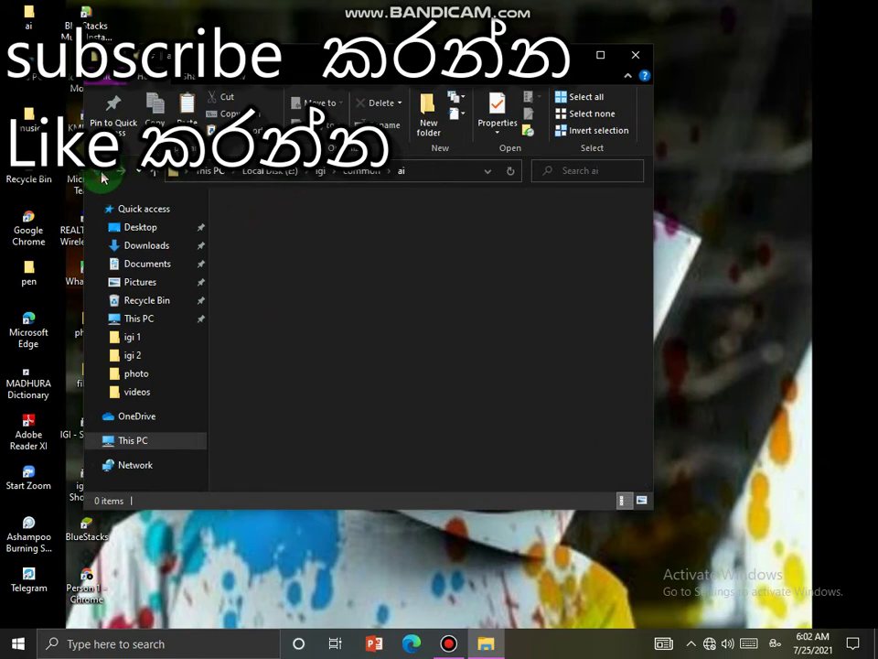
drag(344, 58, 874, 69)
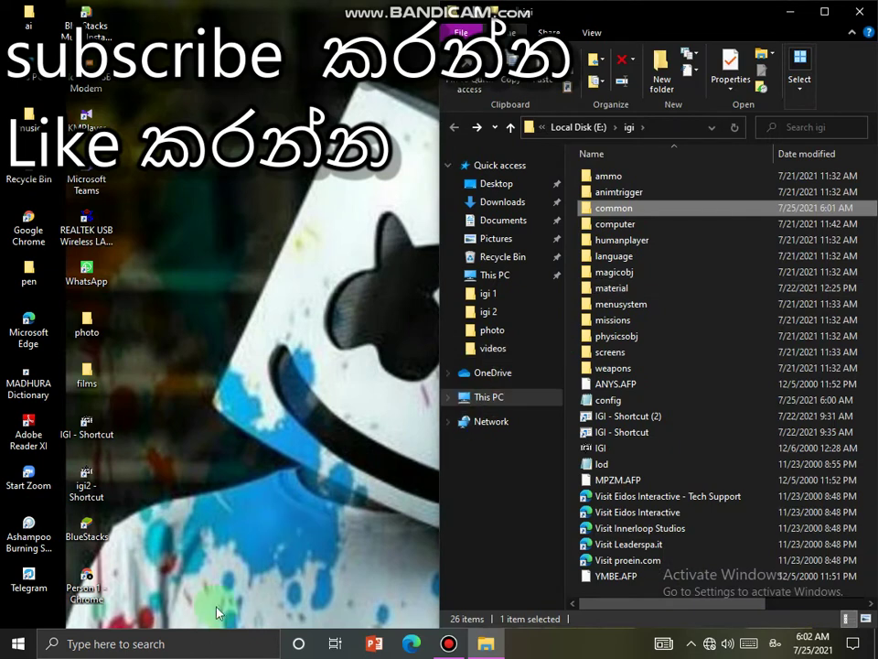
click(171, 653)
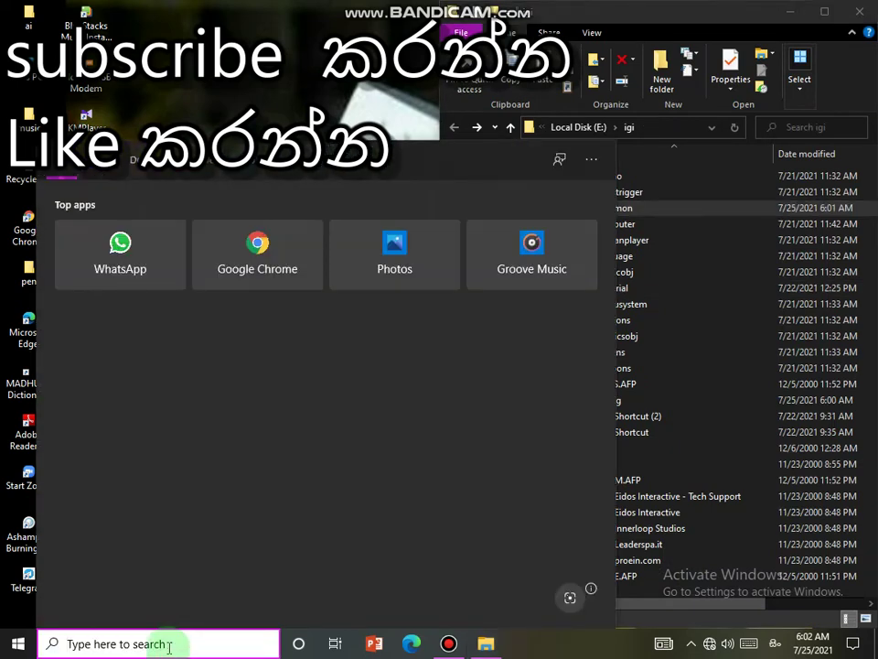
text(සටස)
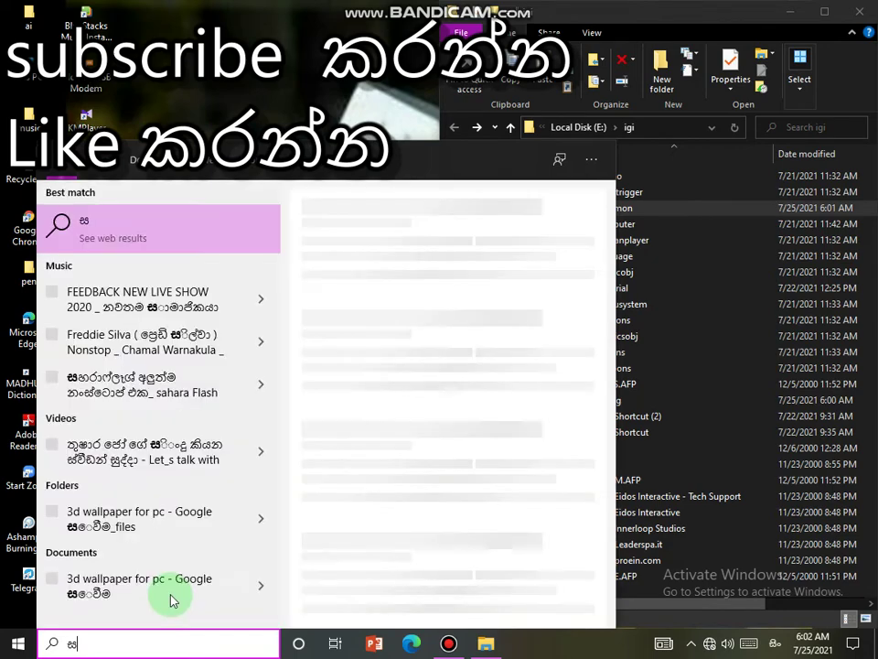
key(BackSpace)
key(BackSpace)
key(BackSpace)
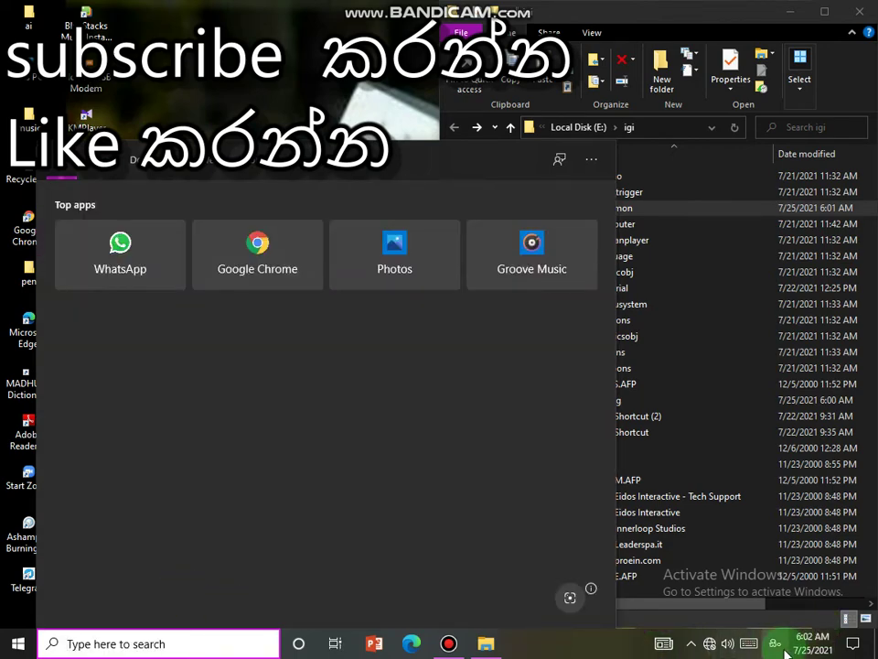
Switch the keyboard input language to English, search Windows for "igi h" and open the igi_hack (1).zip archive.
click(776, 643)
click(773, 512)
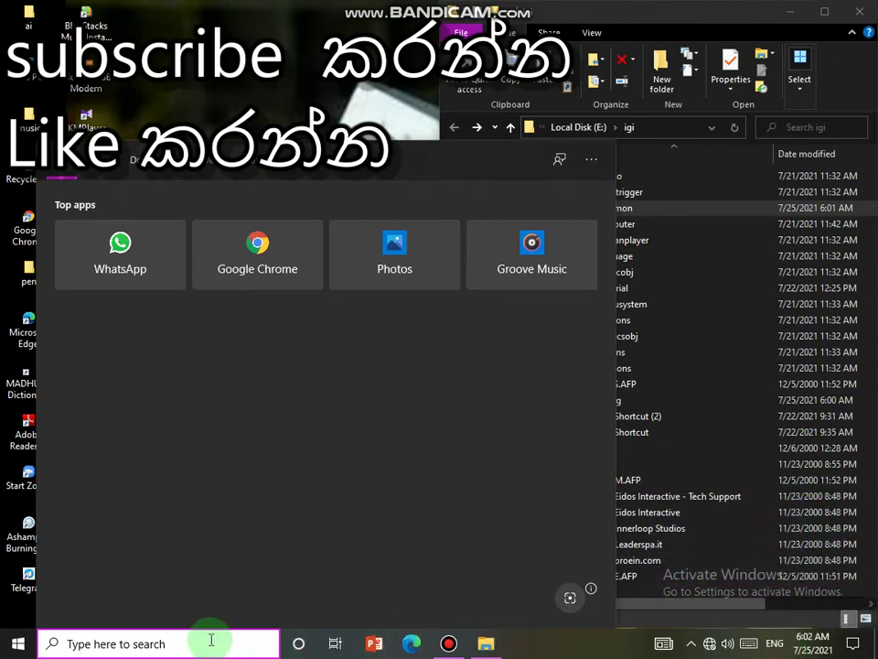
text(ig)
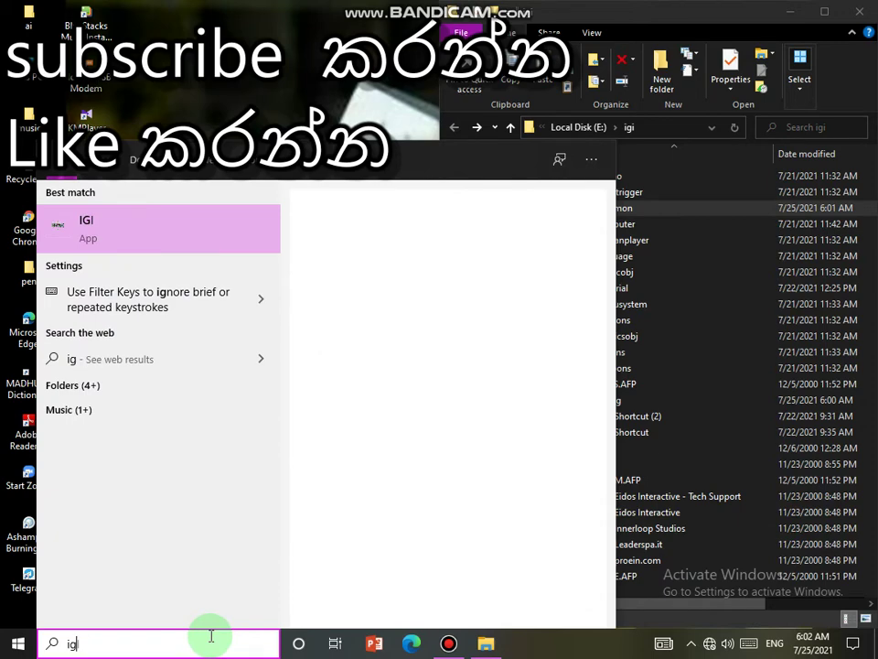
text(i)
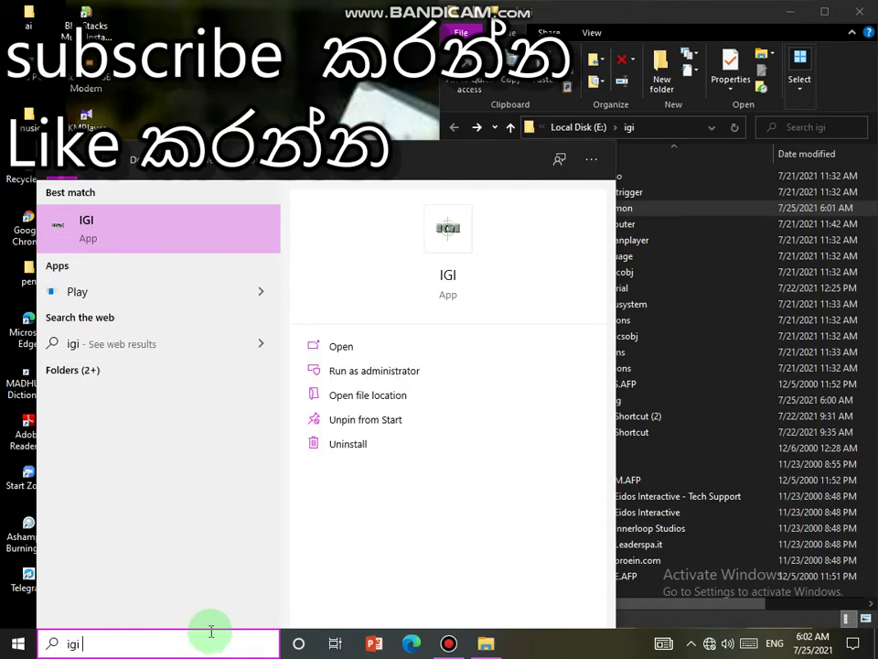
text( h)
click(135, 229)
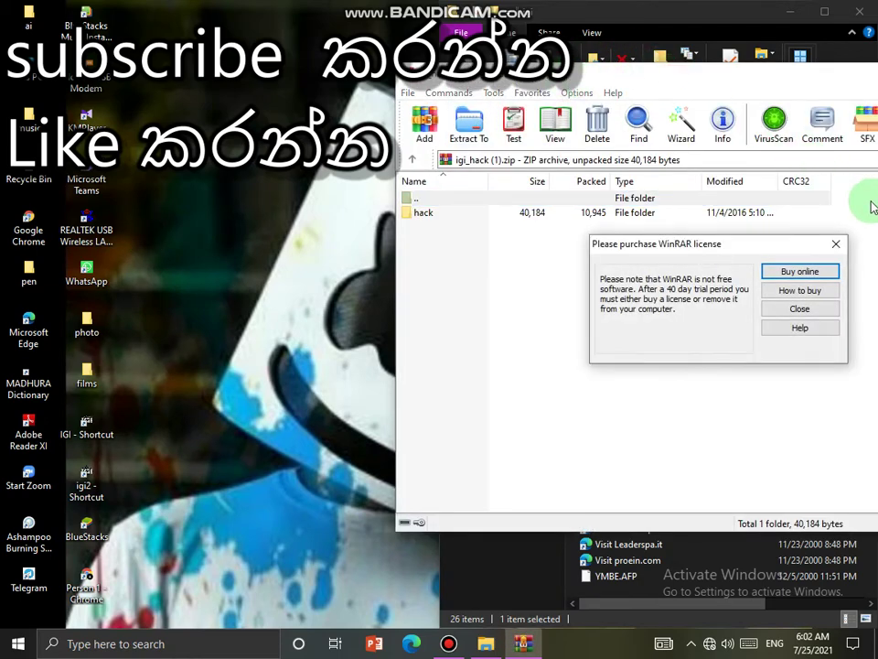
Dismiss the licence reminder, snap the archive window beside the igi folder window and open the archive's hack folder.
click(835, 243)
drag(810, 82, 4, 108)
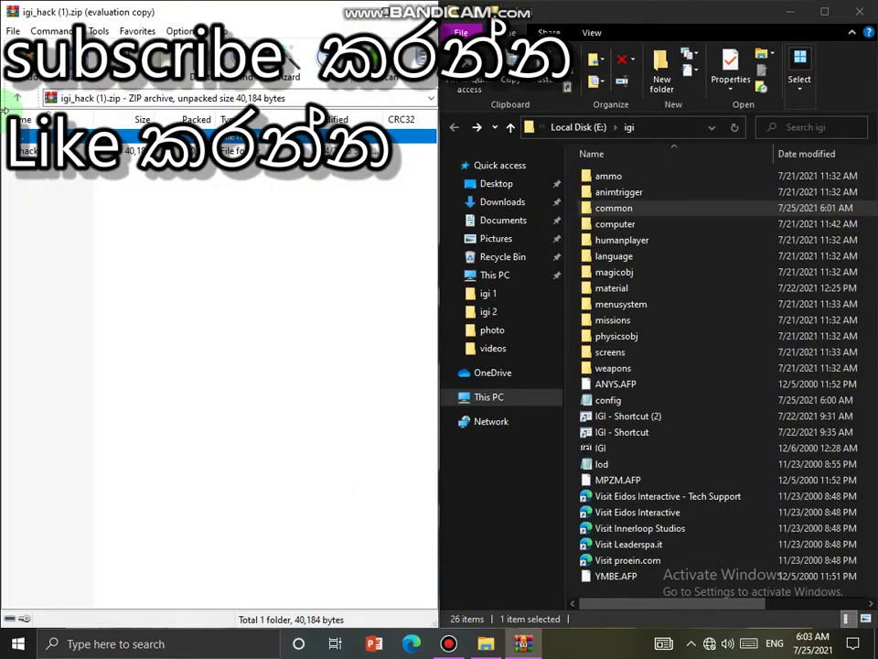
double_click(35, 151)
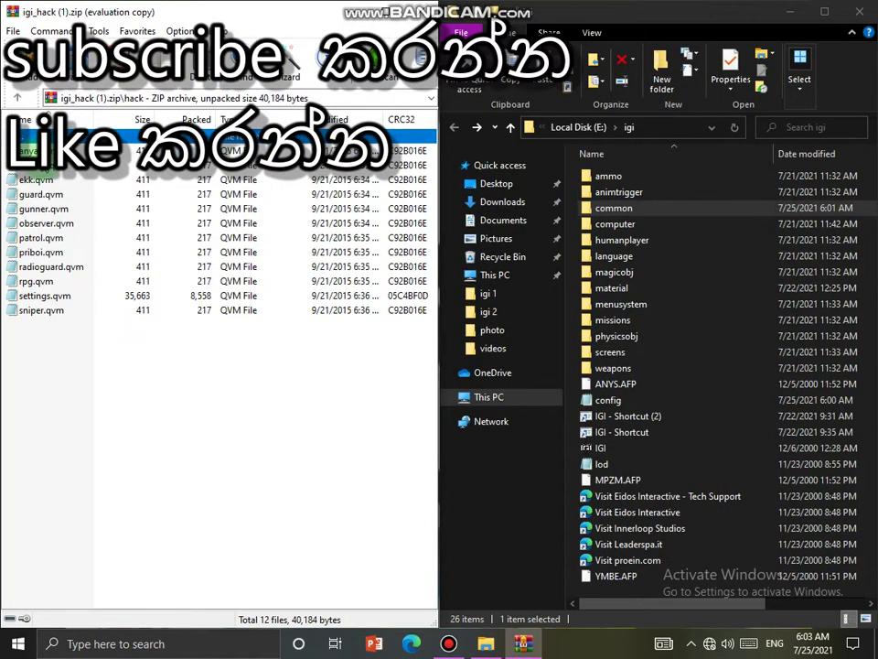
Copy all the QVM files from the archive's hack folder into the game's common\ai folder.
drag(66, 341, 84, 149)
right_click(84, 150)
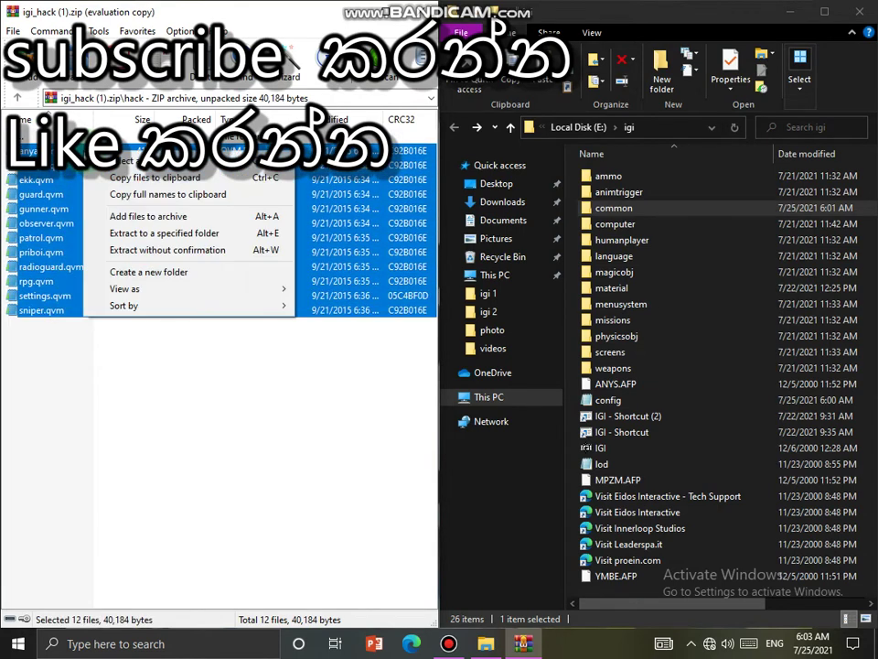
click(137, 180)
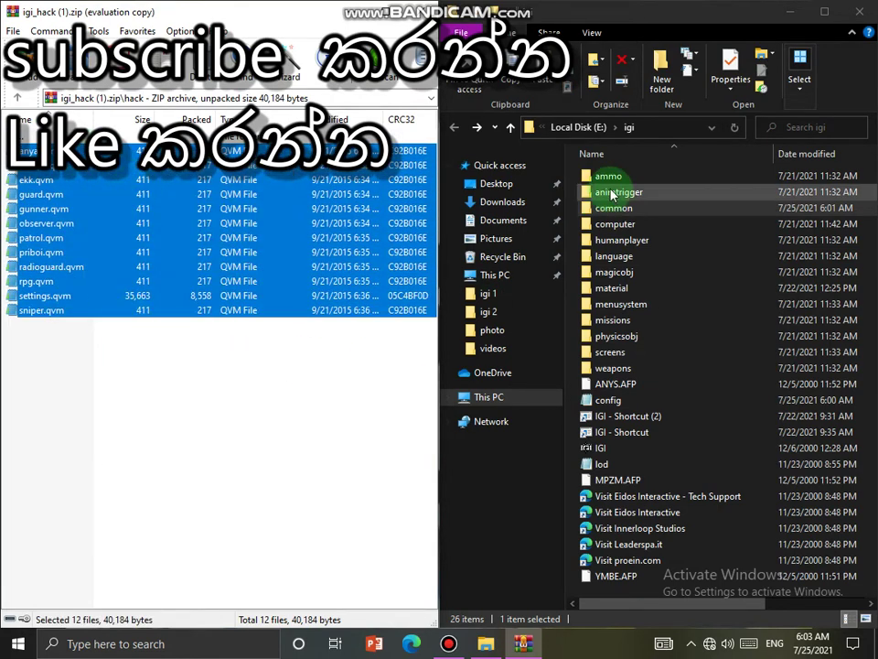
double_click(627, 213)
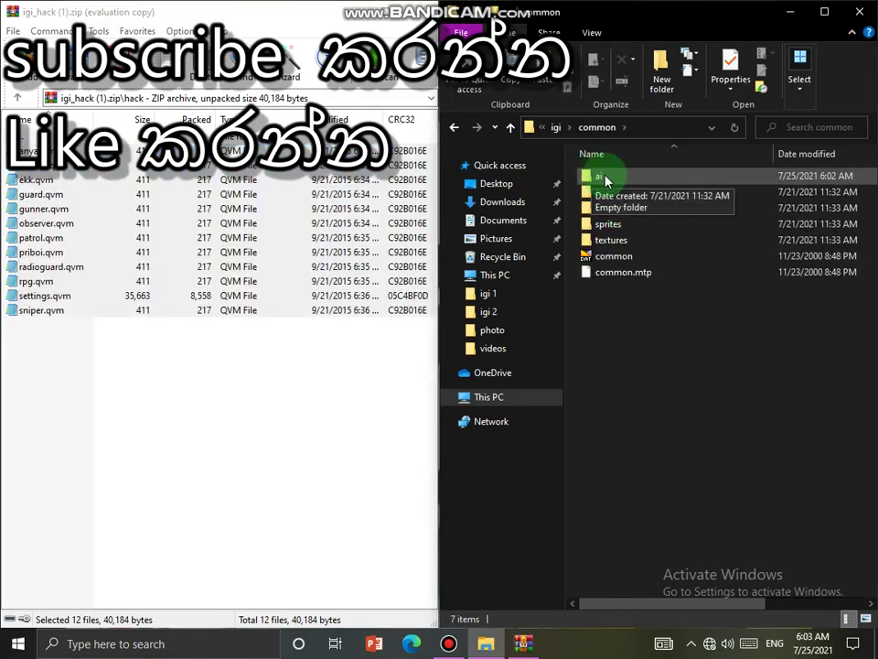
double_click(601, 176)
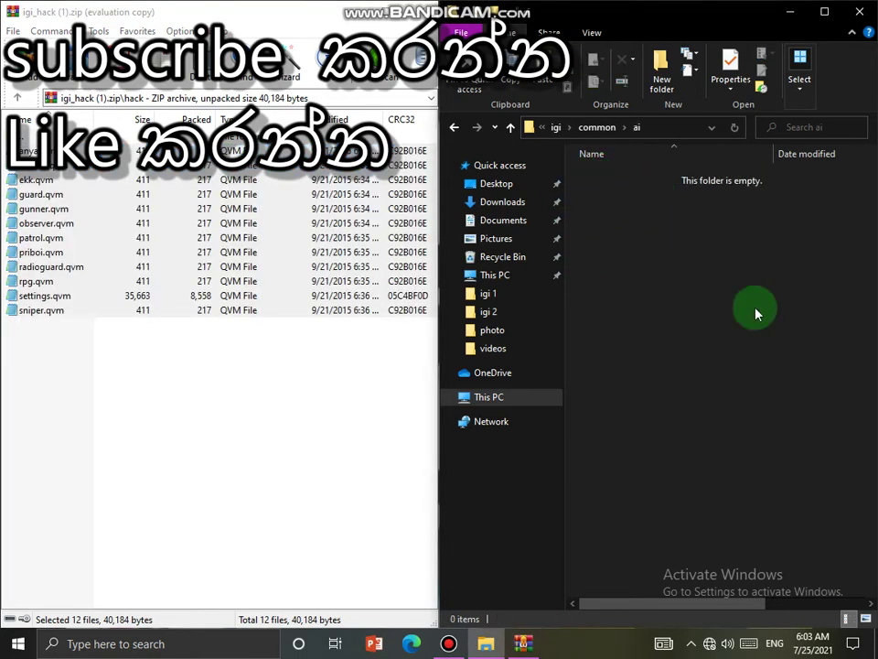
right_click(637, 229)
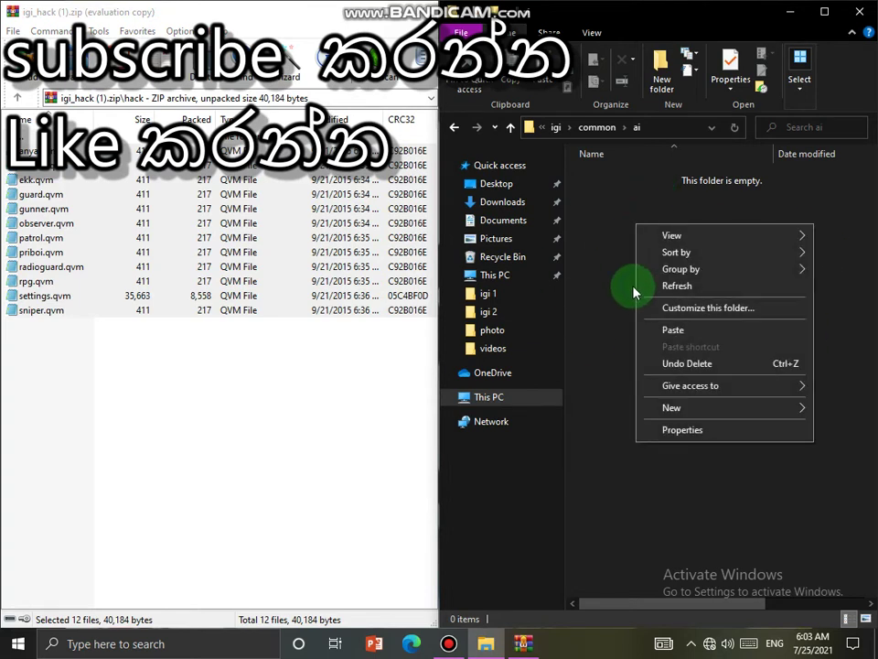
click(677, 331)
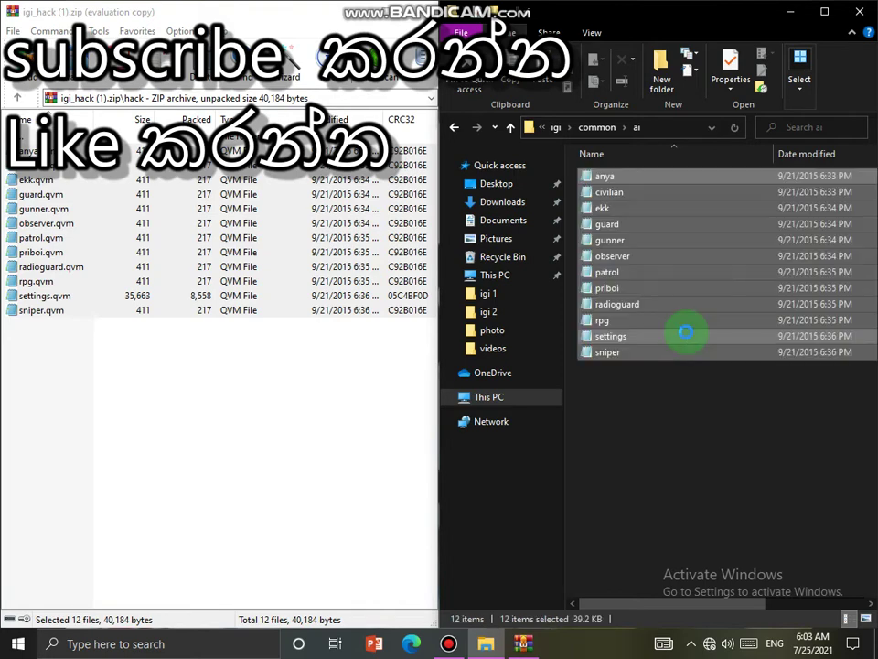
click(738, 455)
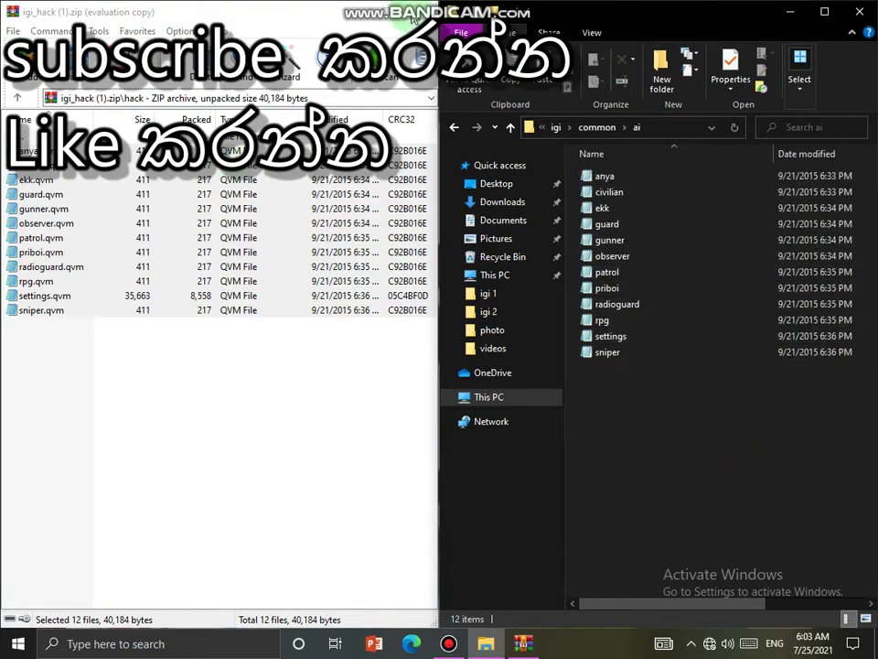
Close the archive window, unsnap the ai folder window over the desktop and refresh the desktop.
click(415, 13)
drag(631, 17, 312, 57)
right_click(858, 149)
click(822, 193)
right_click(822, 190)
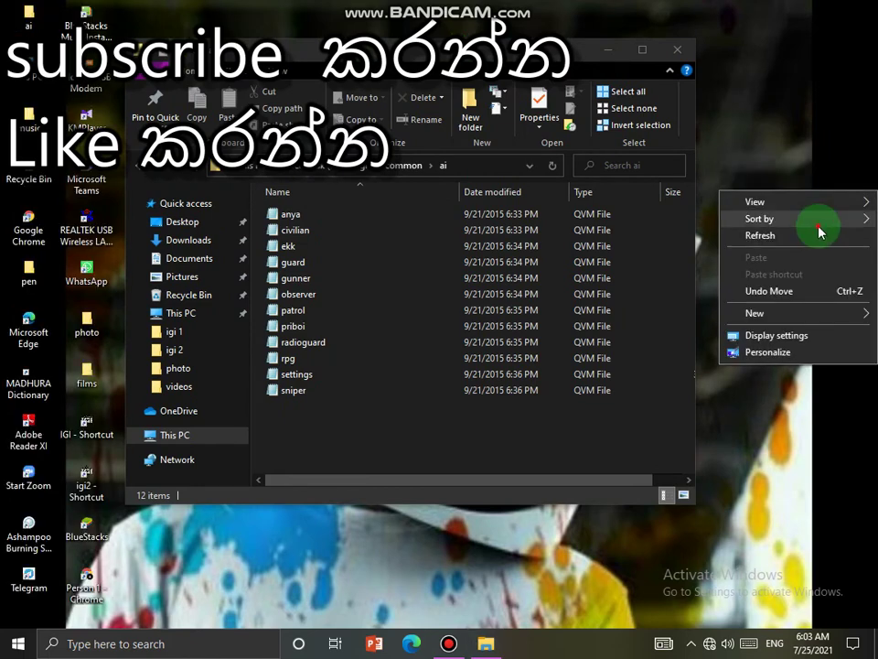
click(820, 235)
right_click(728, 242)
click(737, 288)
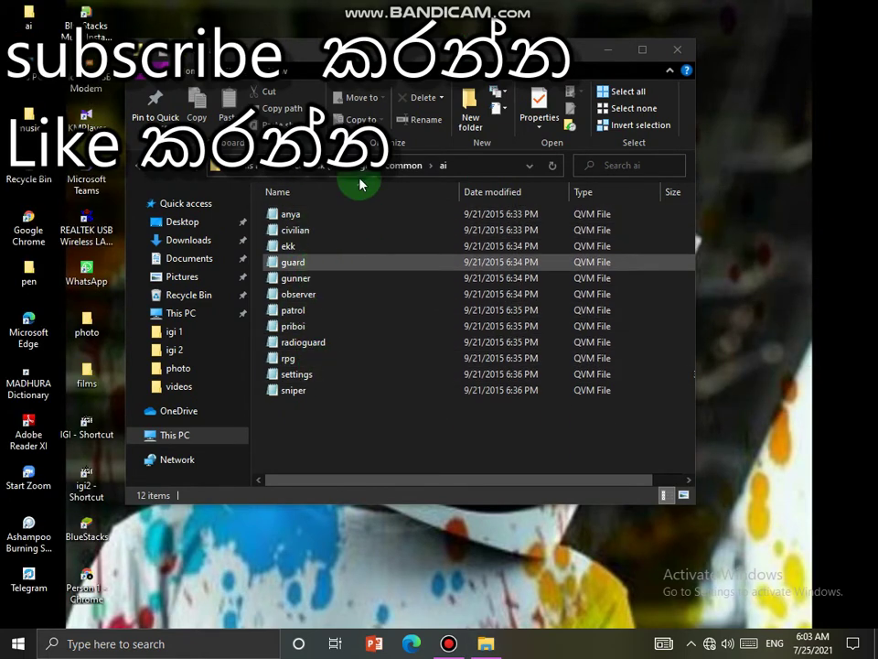
Return to the common folder and try to copy the desktop's backup ai folder into it, without replacing the same-named files.
click(140, 170)
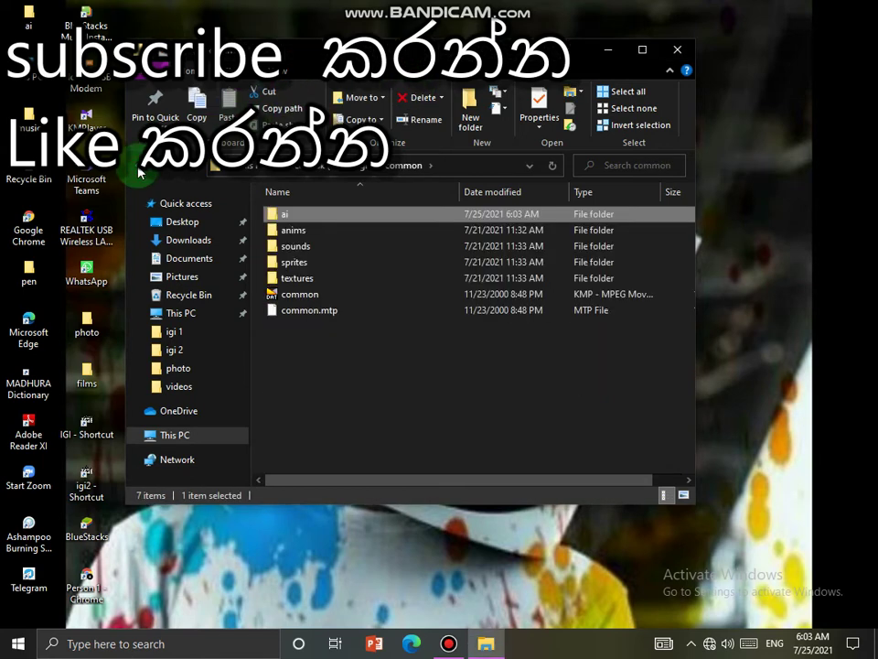
right_click(22, 15)
click(91, 245)
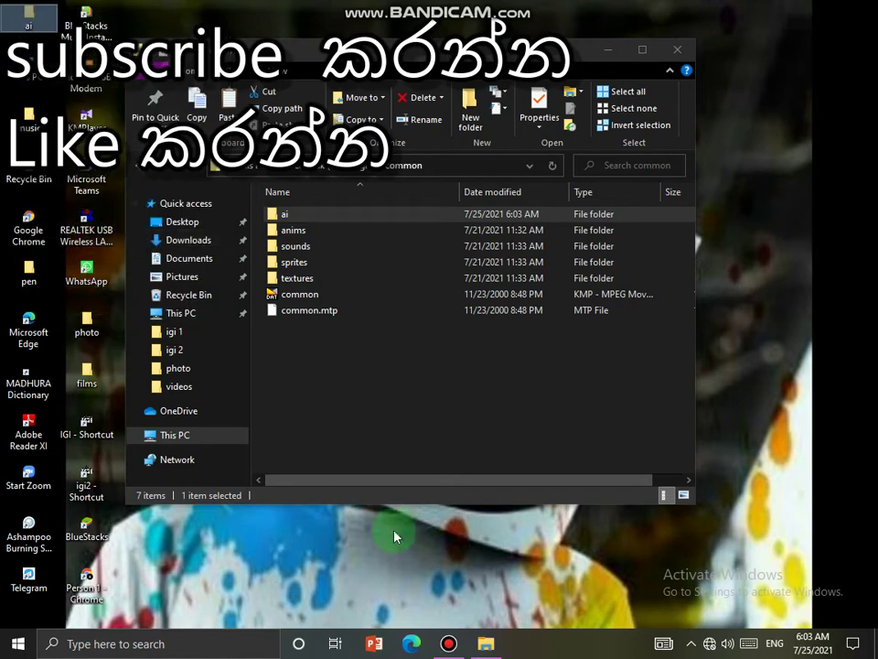
right_click(308, 400)
click(367, 505)
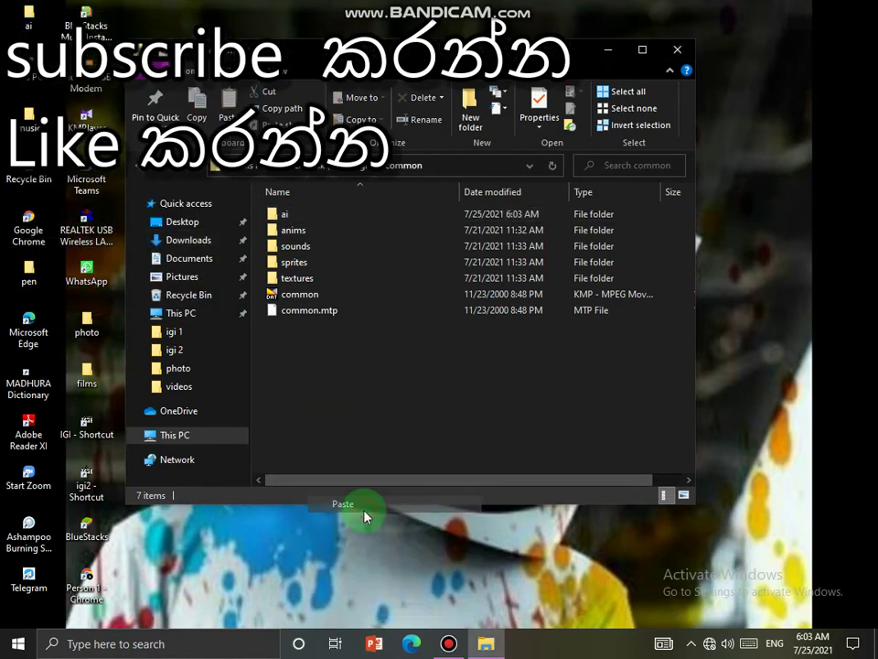
click(378, 232)
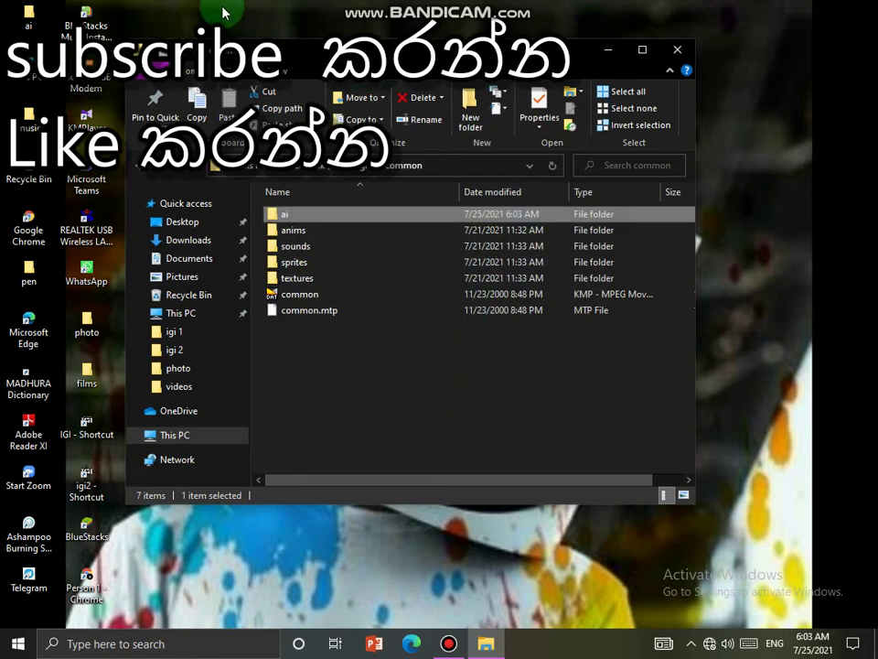
drag(25, 11, 329, 396)
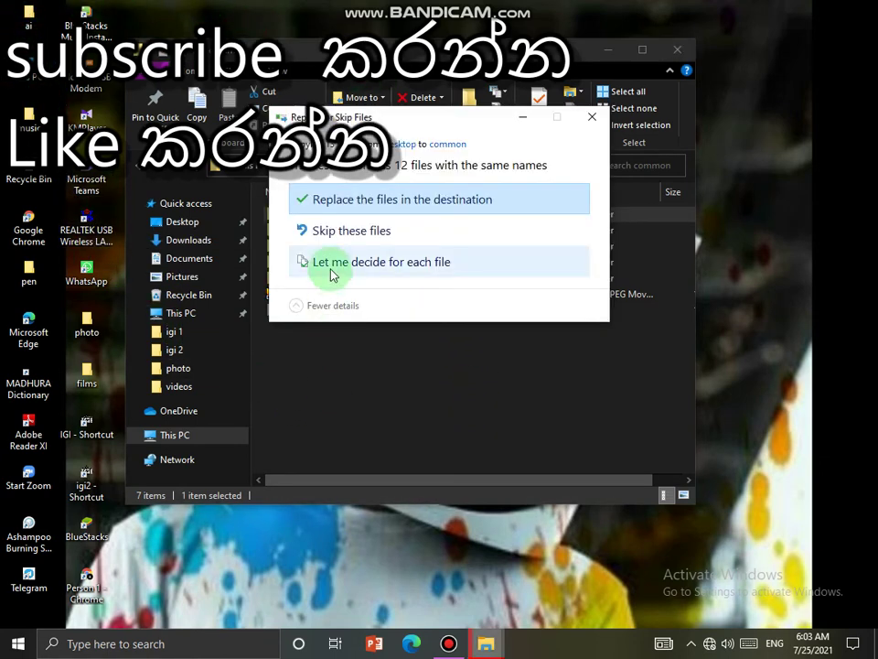
click(577, 116)
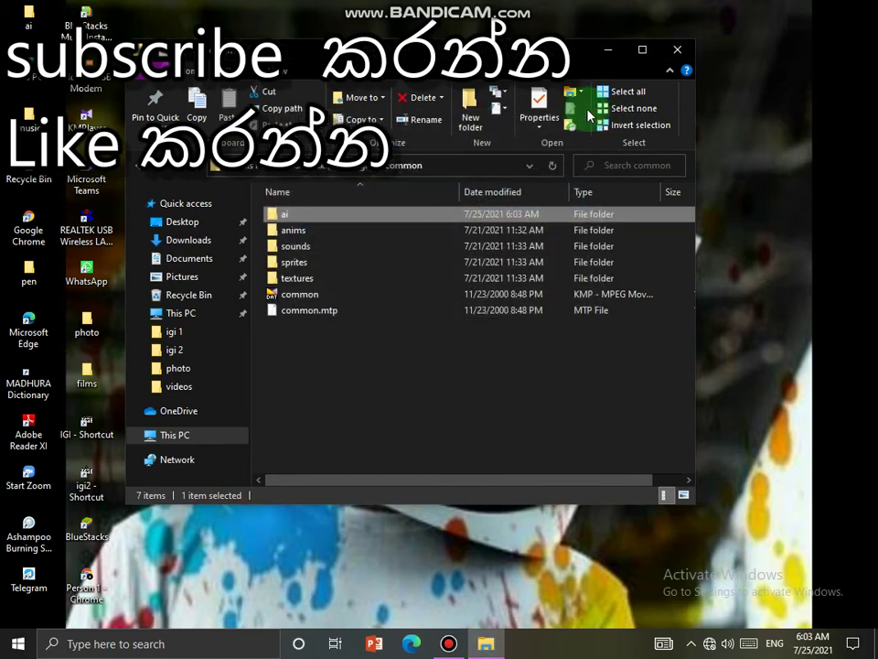
Close the common folder window and refresh the desktop several times.
click(684, 51)
right_click(477, 4)
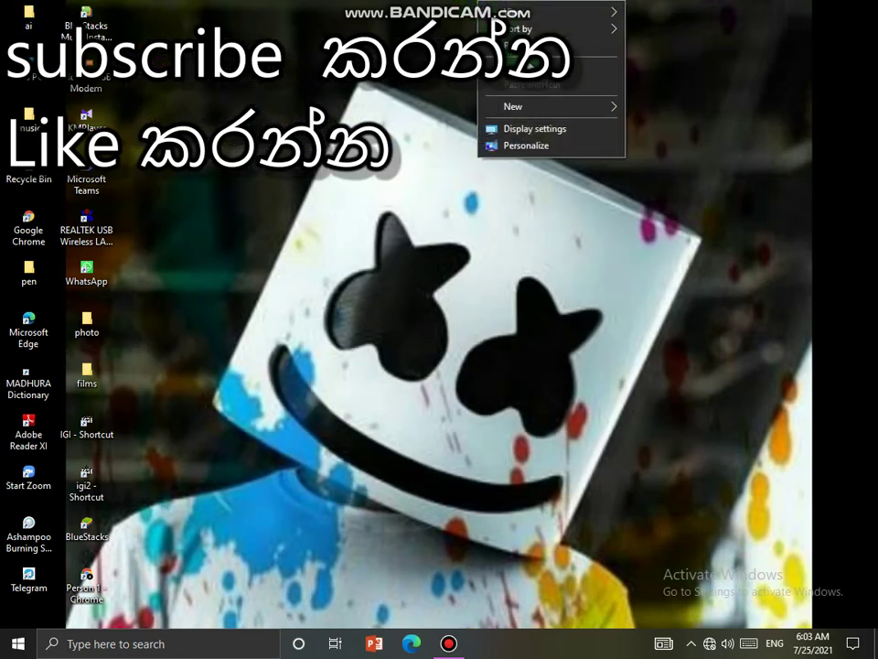
click(529, 49)
right_click(530, 47)
click(565, 96)
right_click(564, 100)
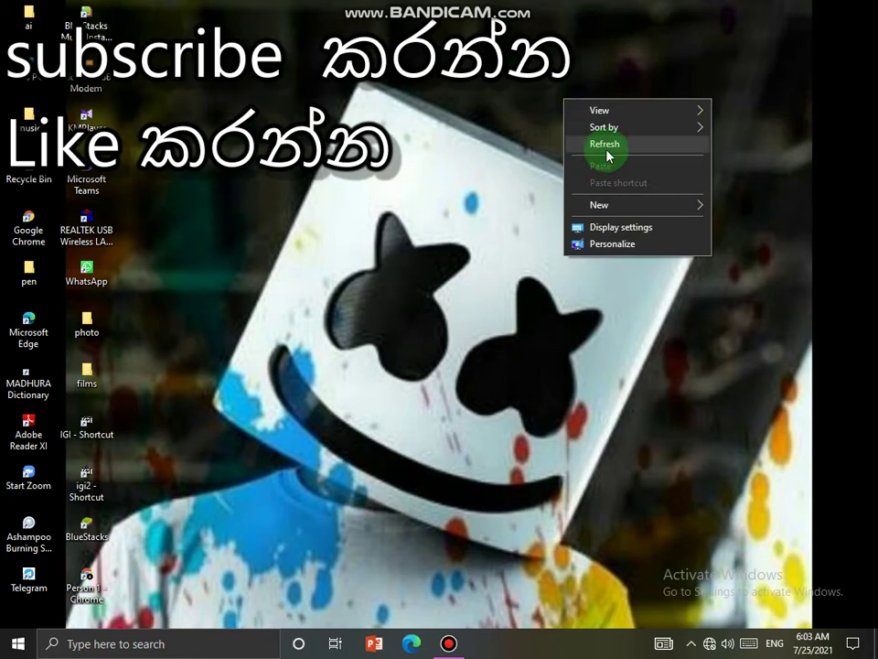
click(600, 147)
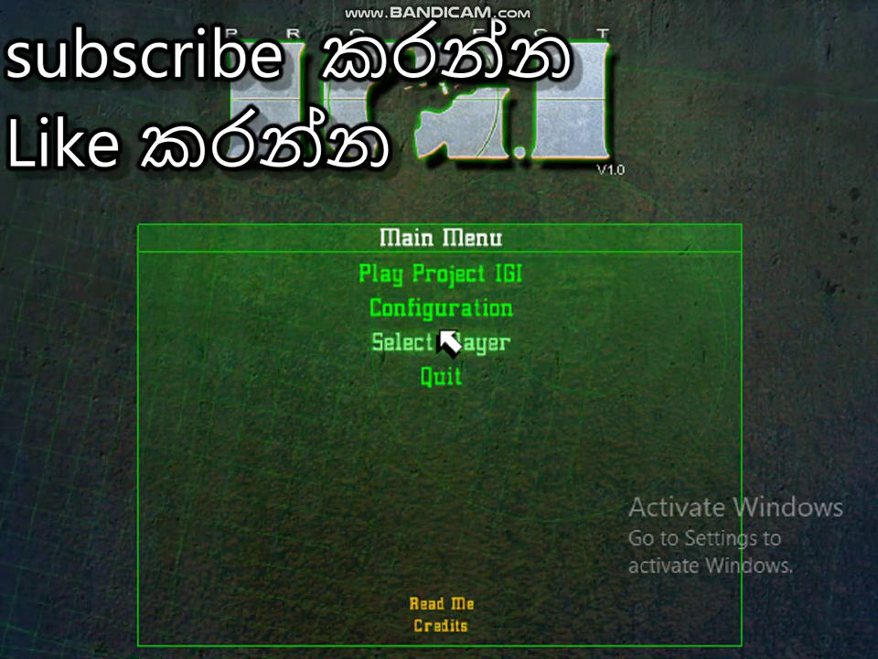
Play Project IGI from the game's main menu and start the SAM Base mission.
click(447, 277)
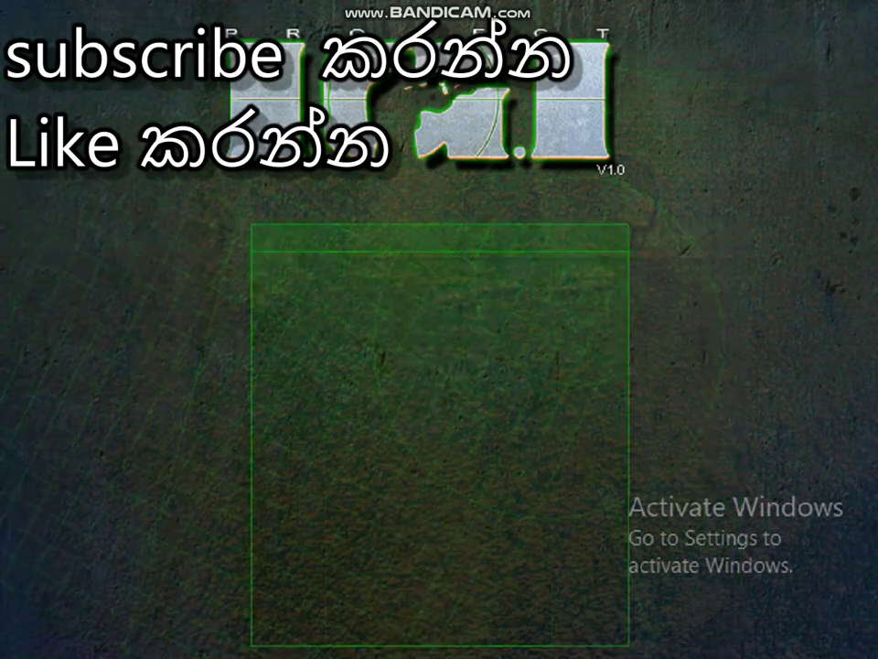
click(494, 322)
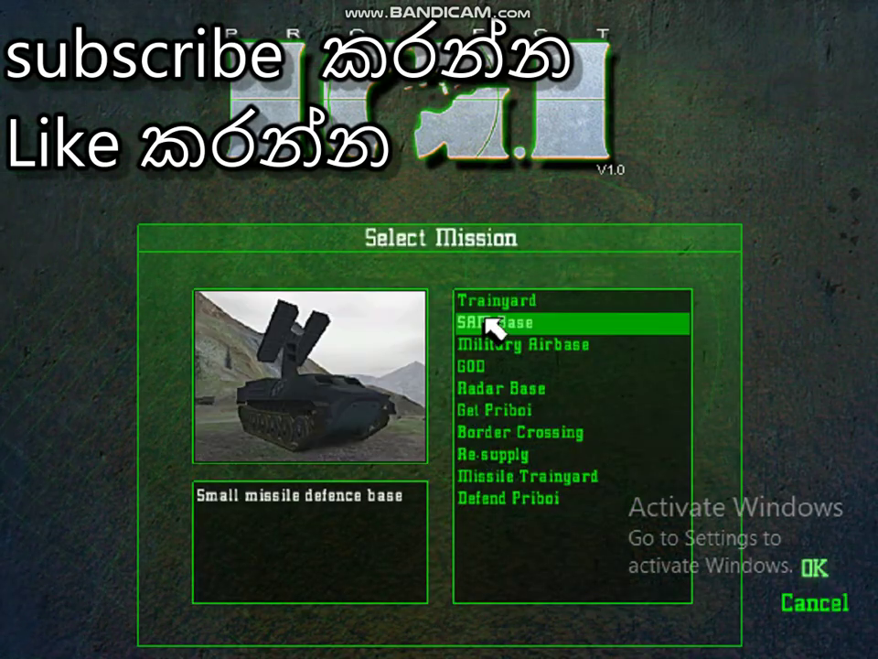
click(486, 320)
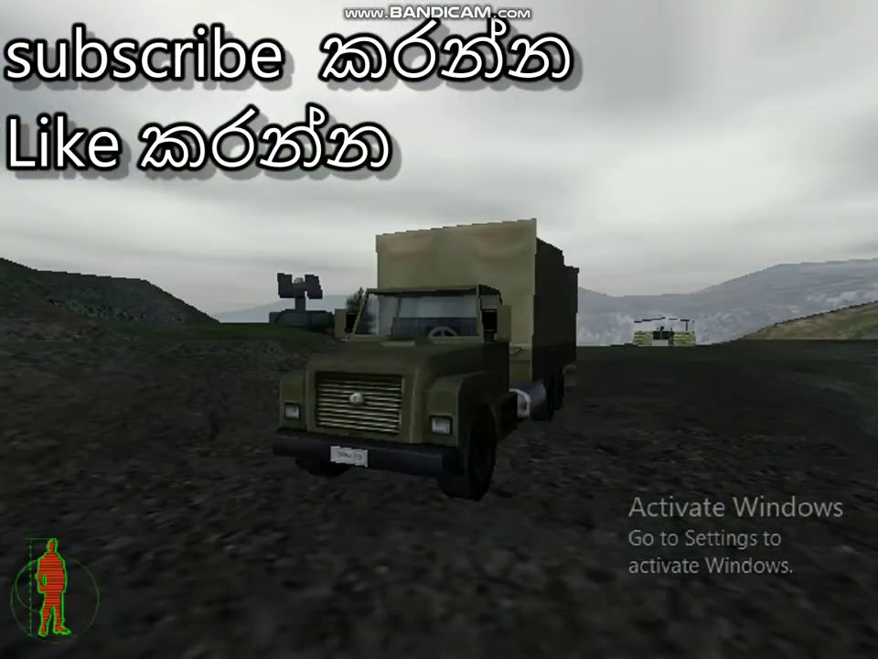
key(w)
key(2)
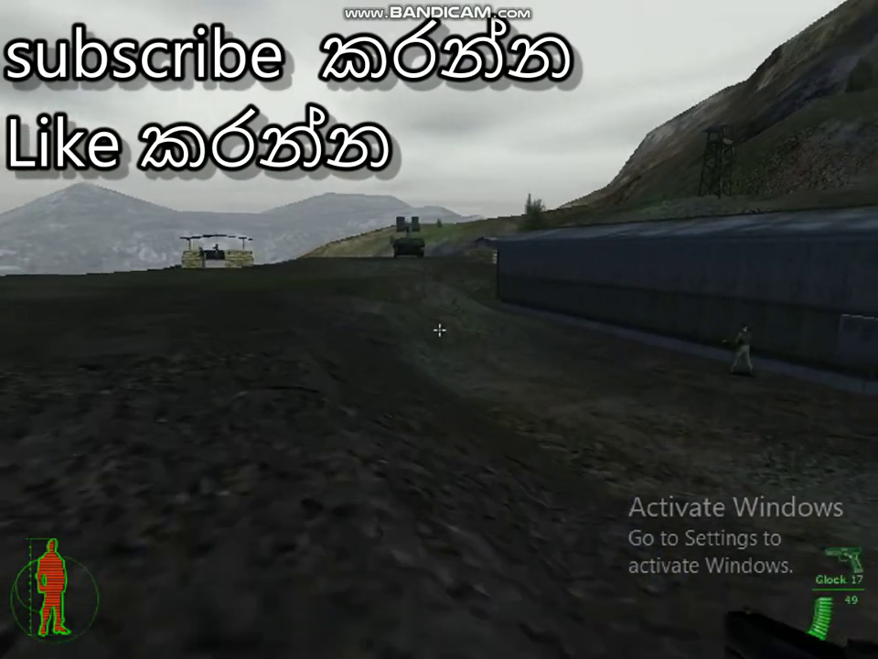
key(w)
key(3)
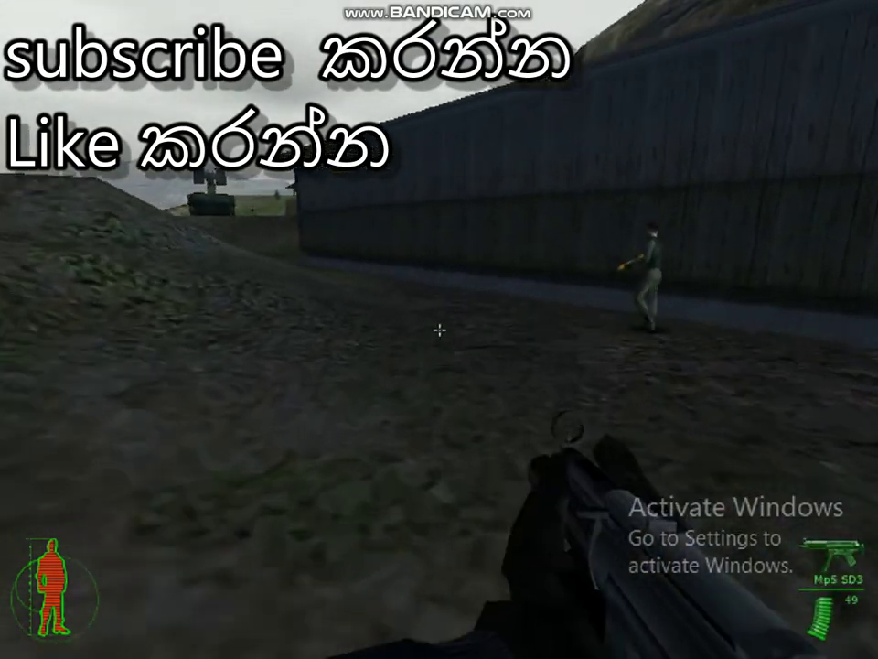
key(w)
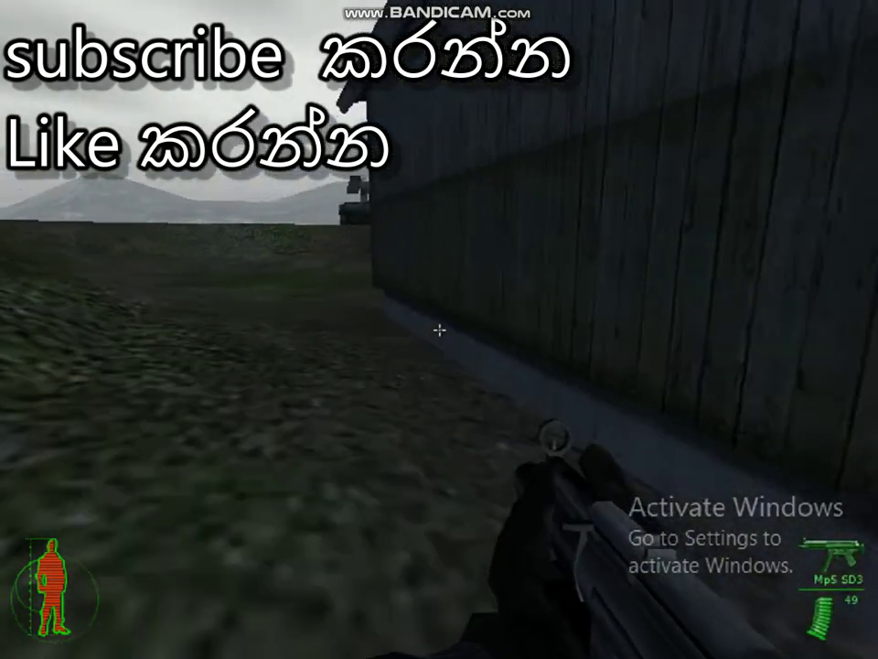
key(w)
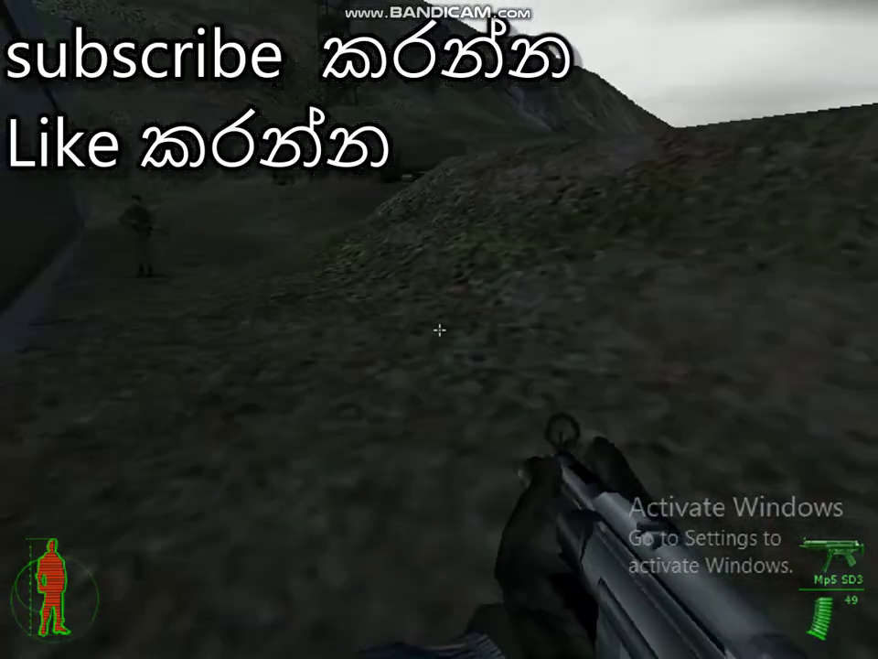
key(w)
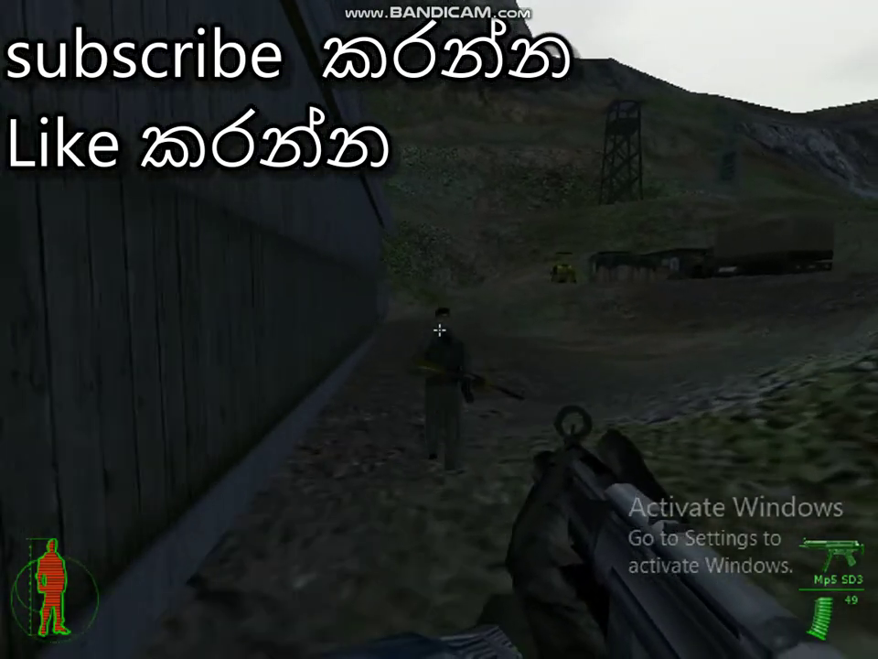
key(w)
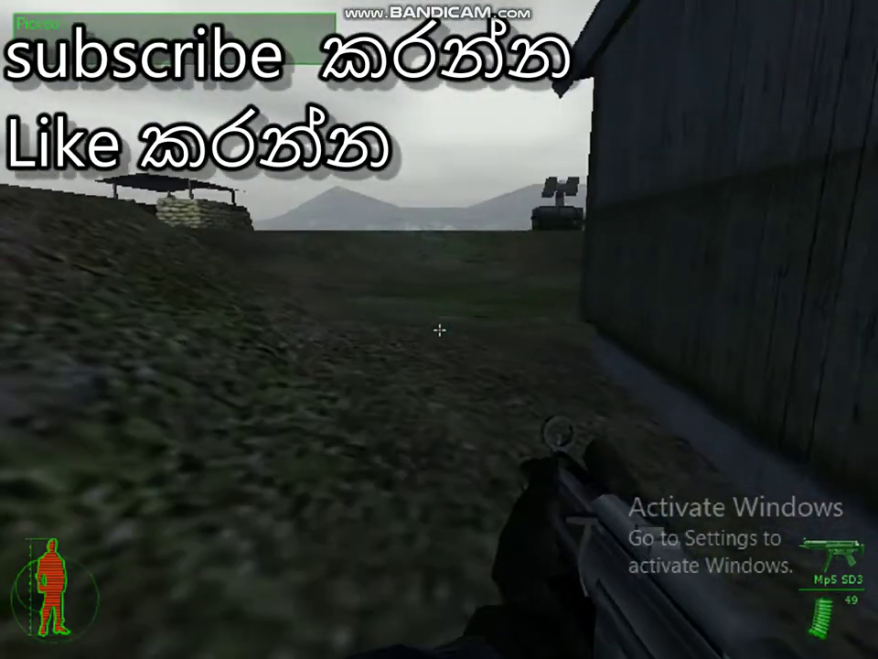
key(w)
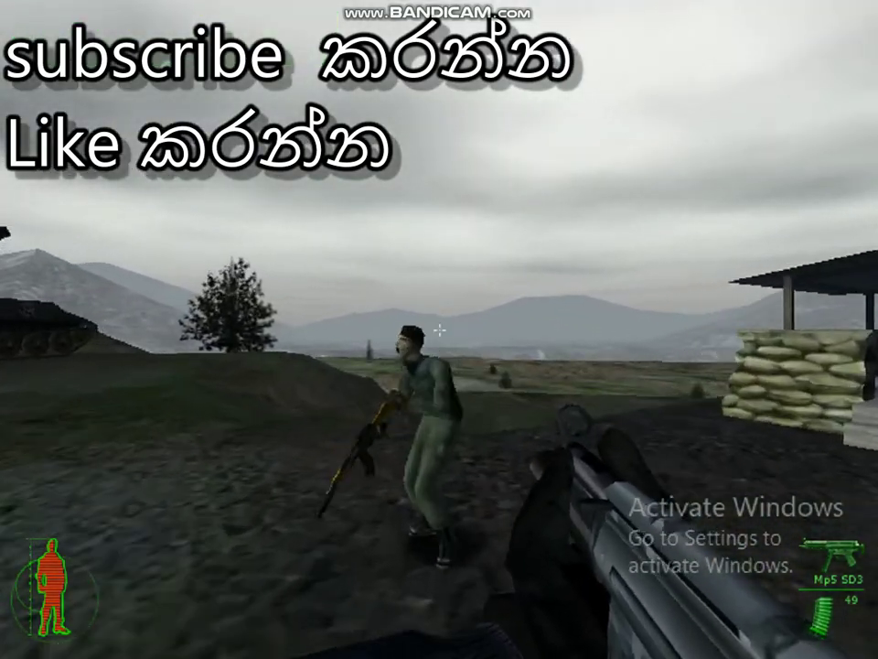
key(w)
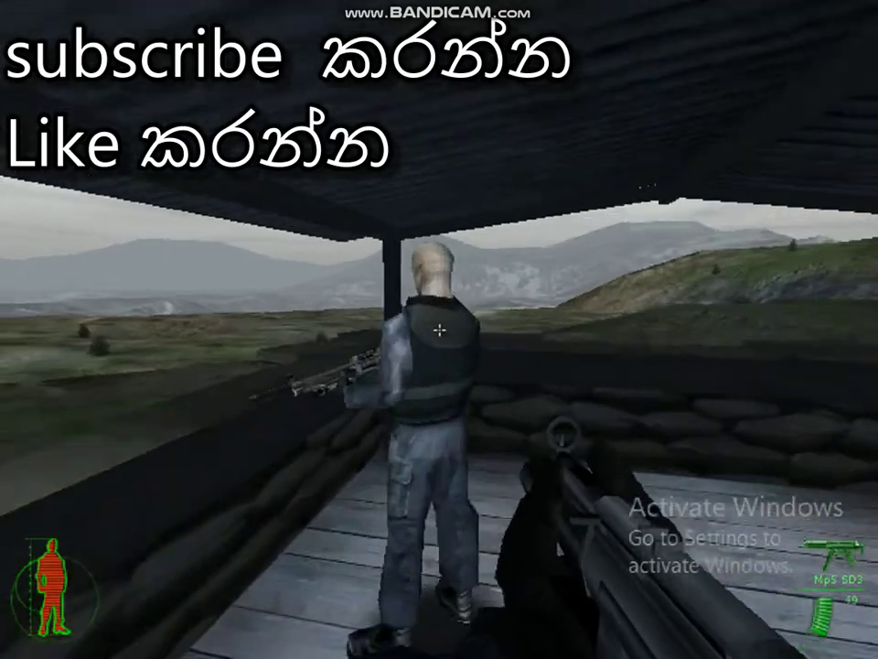
key(w)
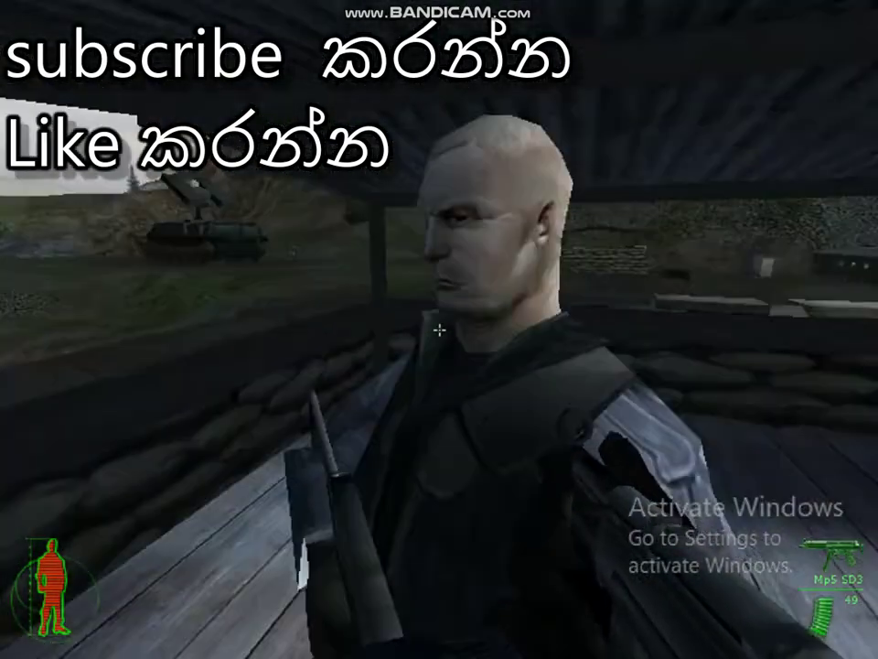